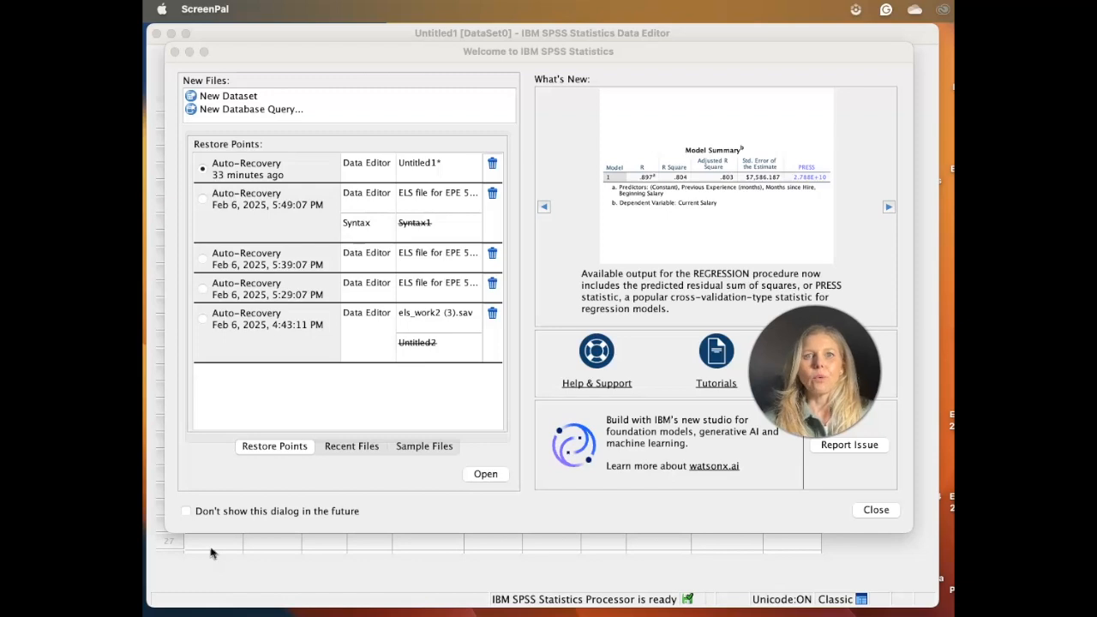
# Step: Dismiss the welcome dialog and show the empty dataset's Data View
pyautogui.click(662, 508)
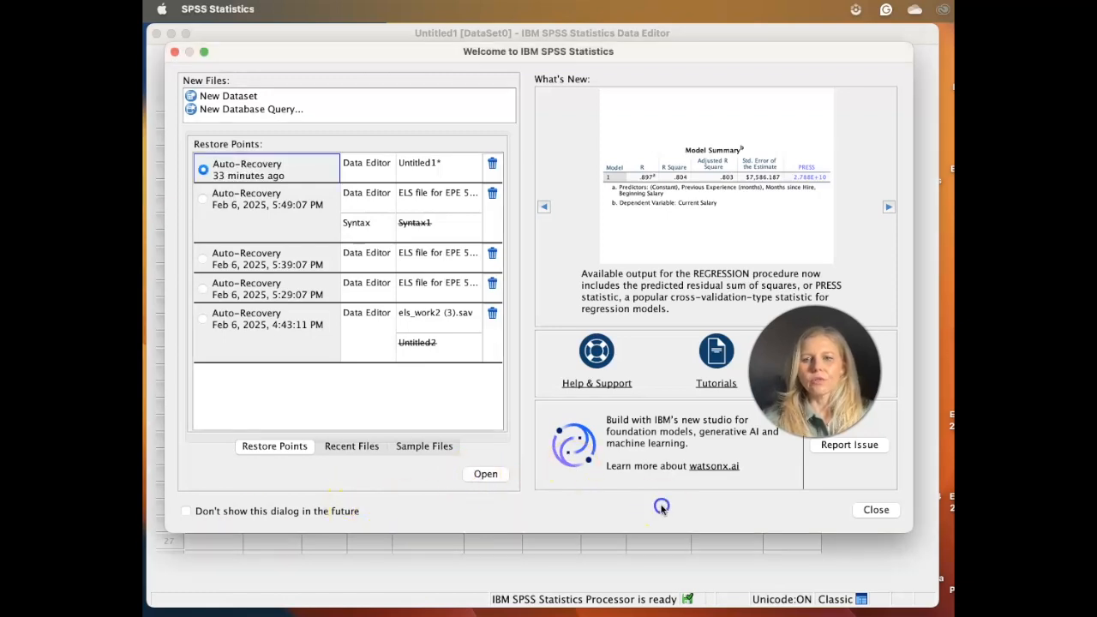
pyautogui.click(876, 510)
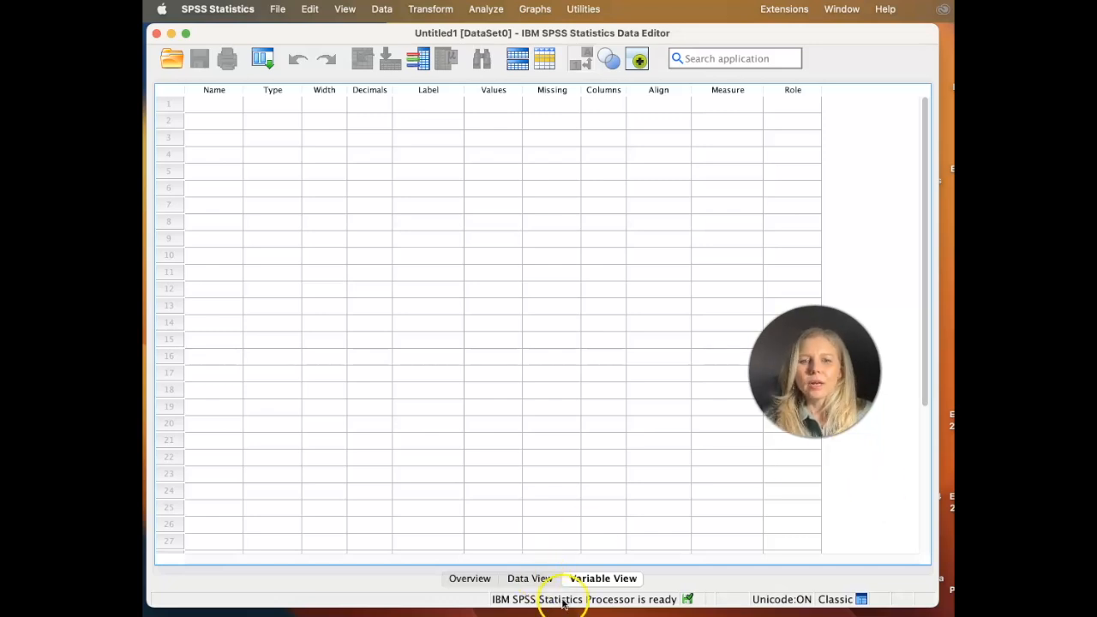
pyautogui.click(543, 581)
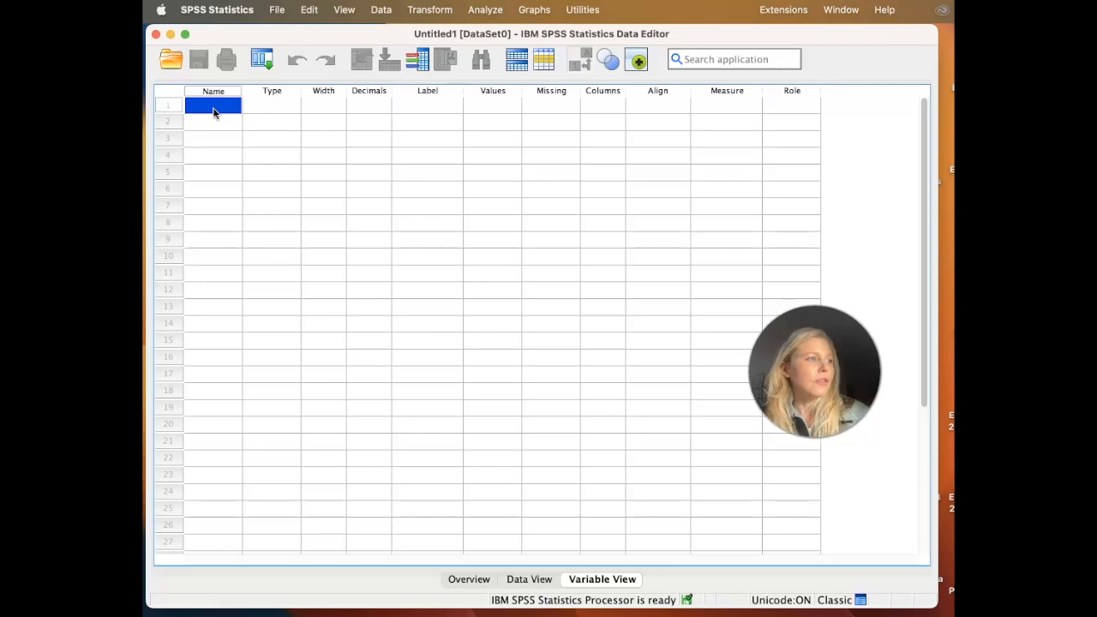
# Step: Name the first variable Title in Variable View
pyautogui.write('Tit')
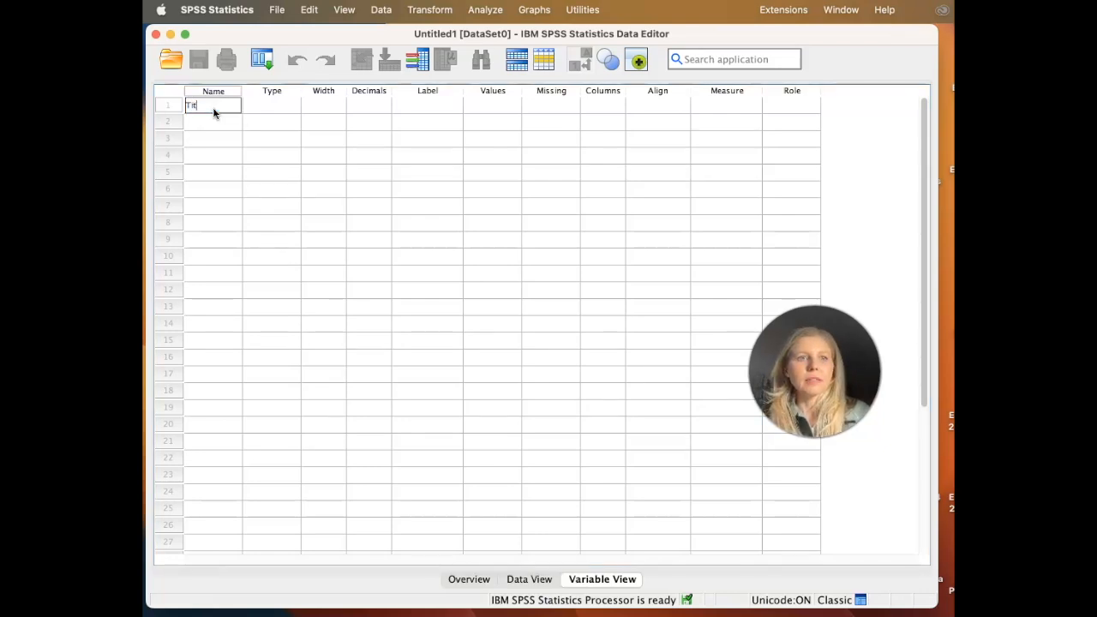
pyautogui.write('le')
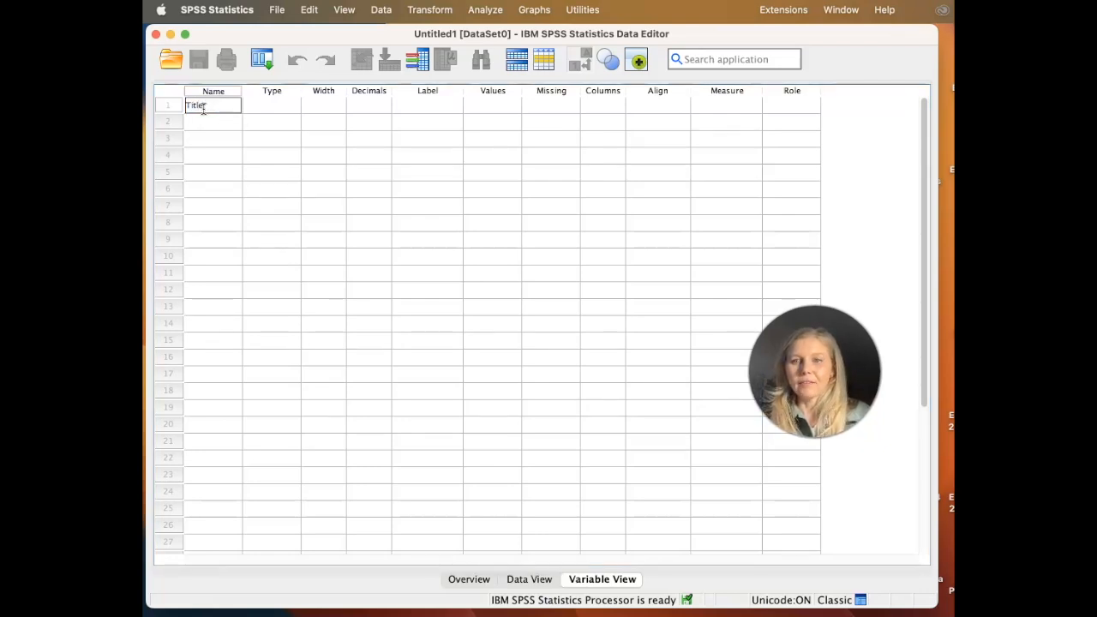
pyautogui.click(246, 109)
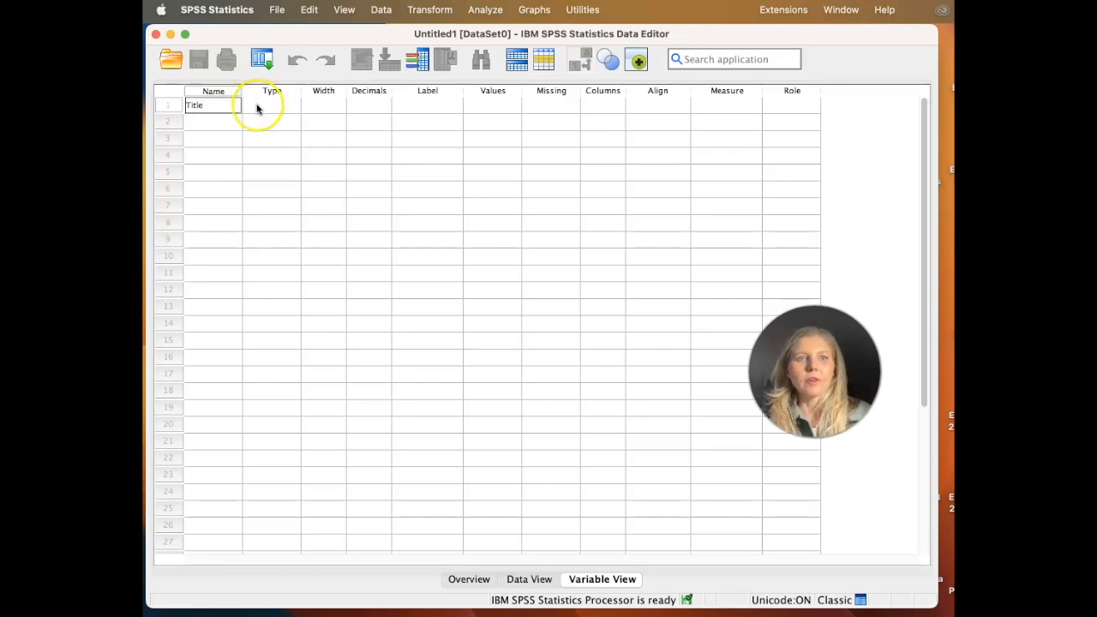
pyautogui.click(257, 106)
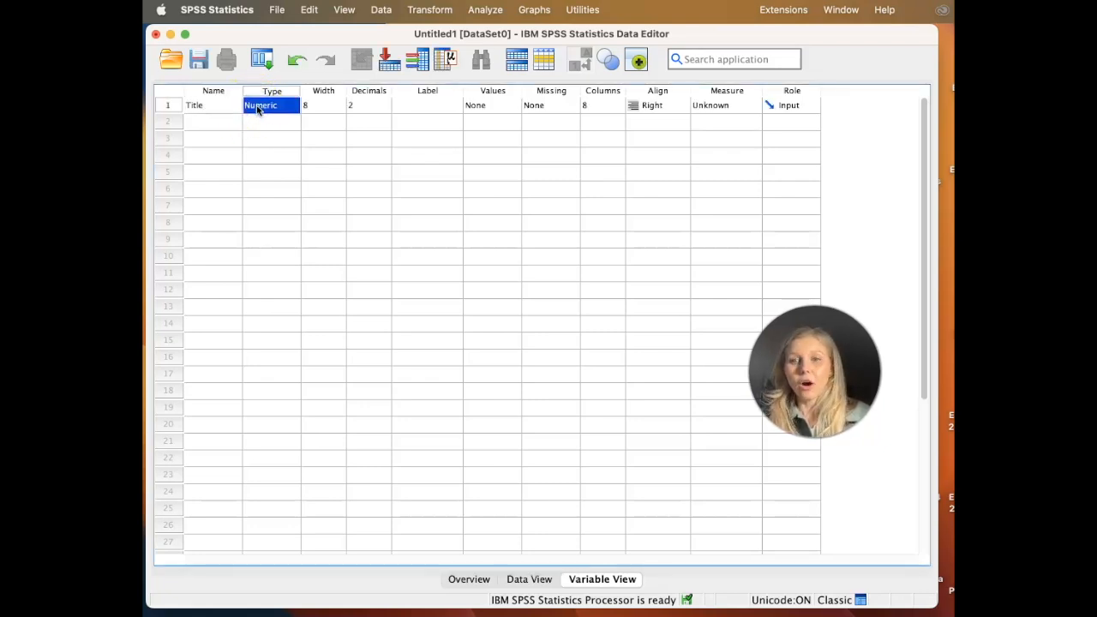
# Step: Change the variable type of Title to String
pyautogui.click(292, 109)
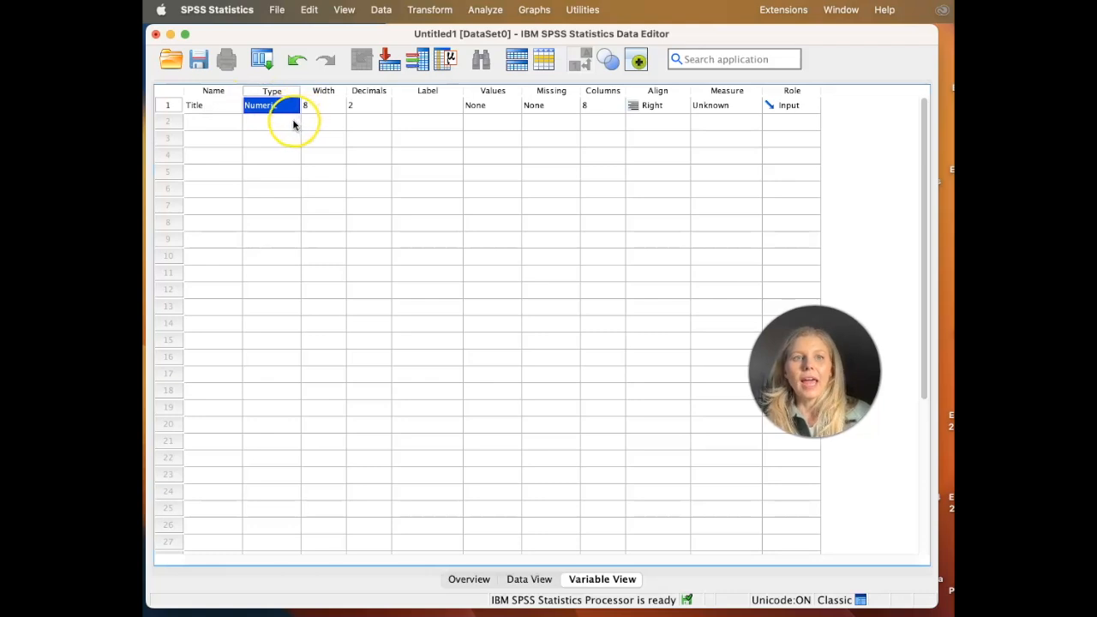
pyautogui.click(292, 109)
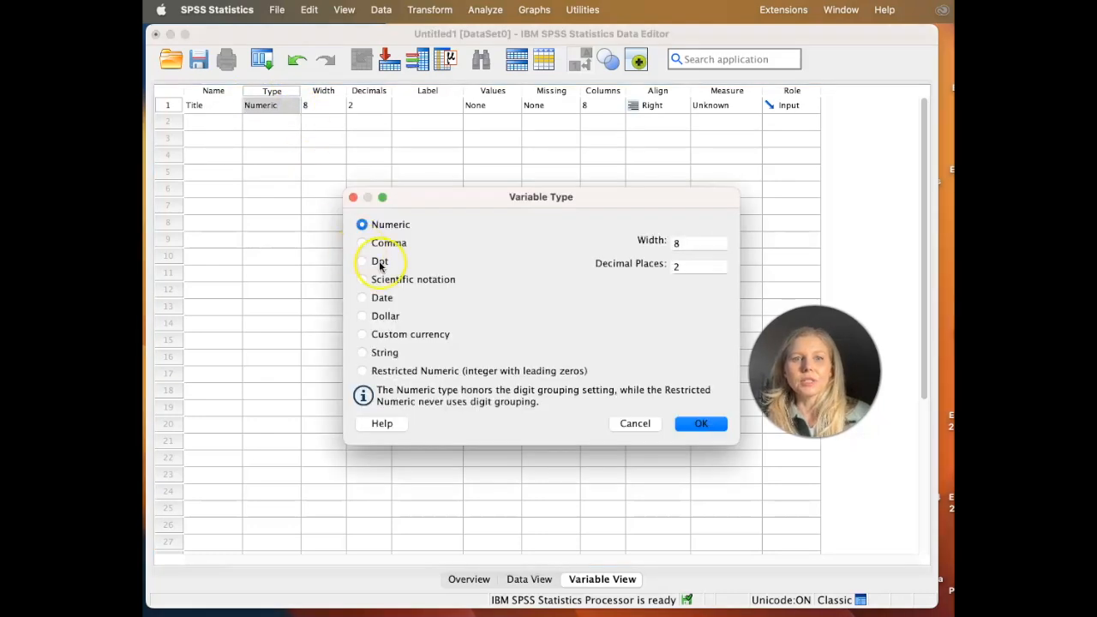
pyautogui.click(364, 354)
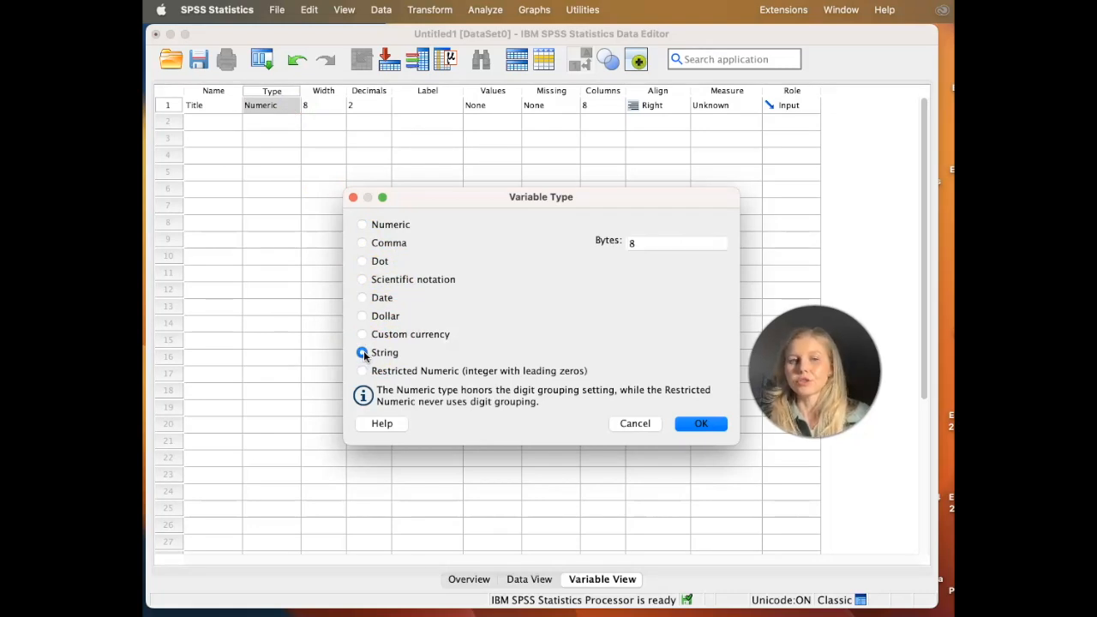
pyautogui.click(694, 422)
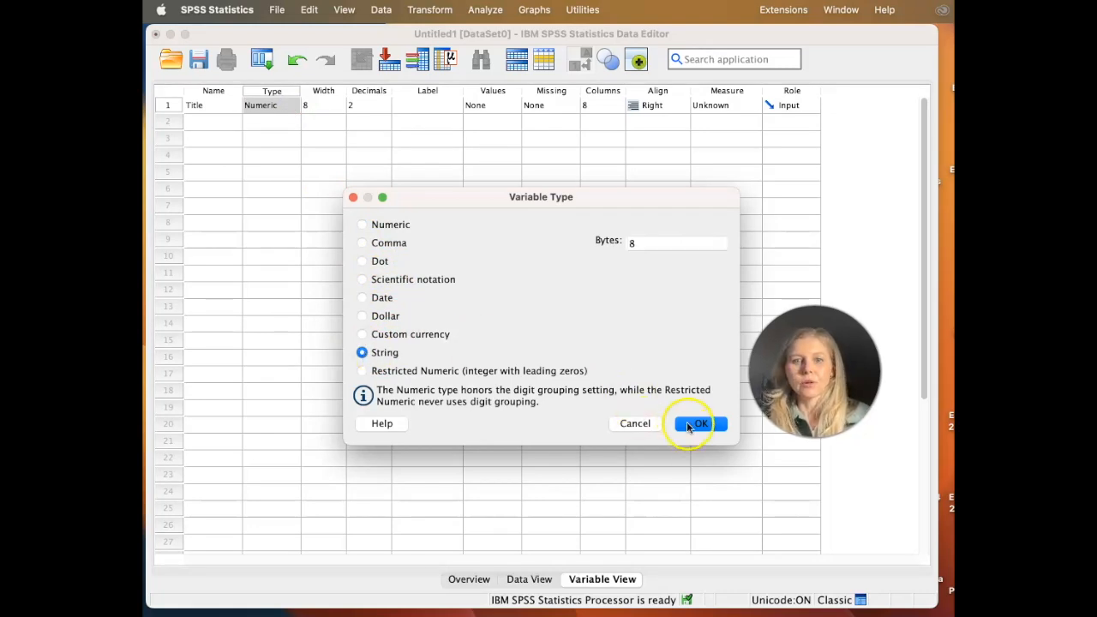
pyautogui.click(340, 130)
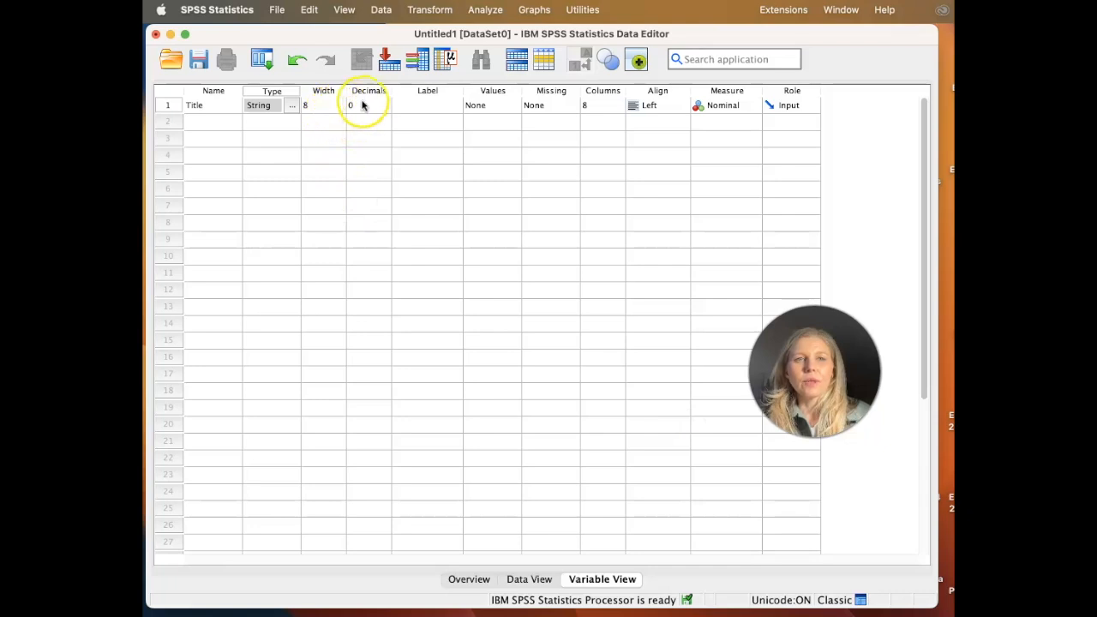
pyautogui.click(366, 105)
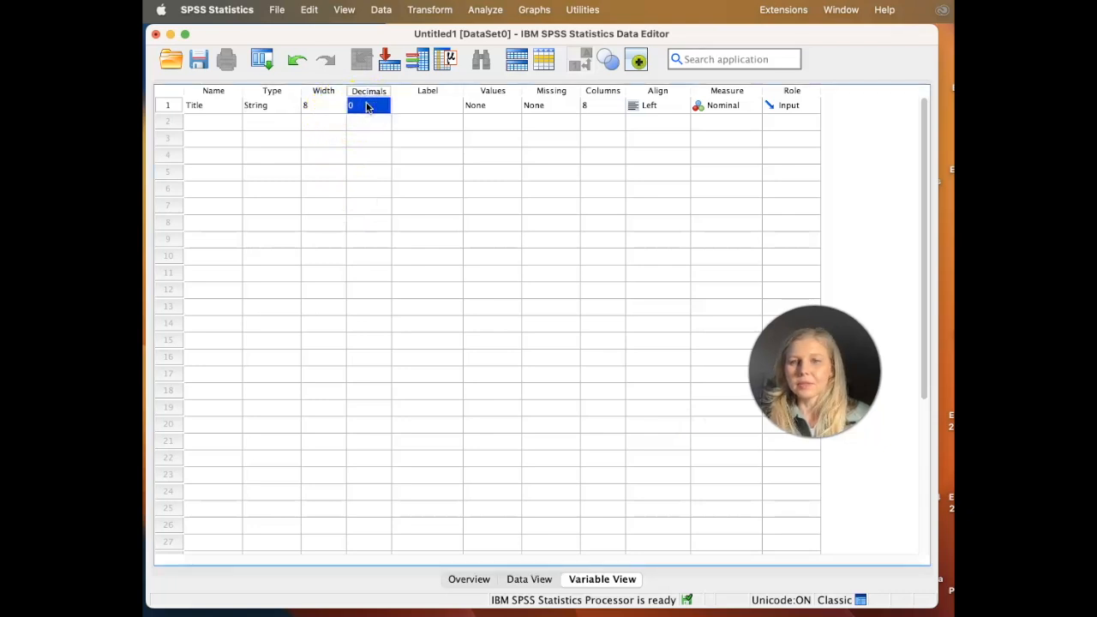
# Step: Widen the Label column and give Title the label "What is the title of the book?"
pyautogui.click(437, 110)
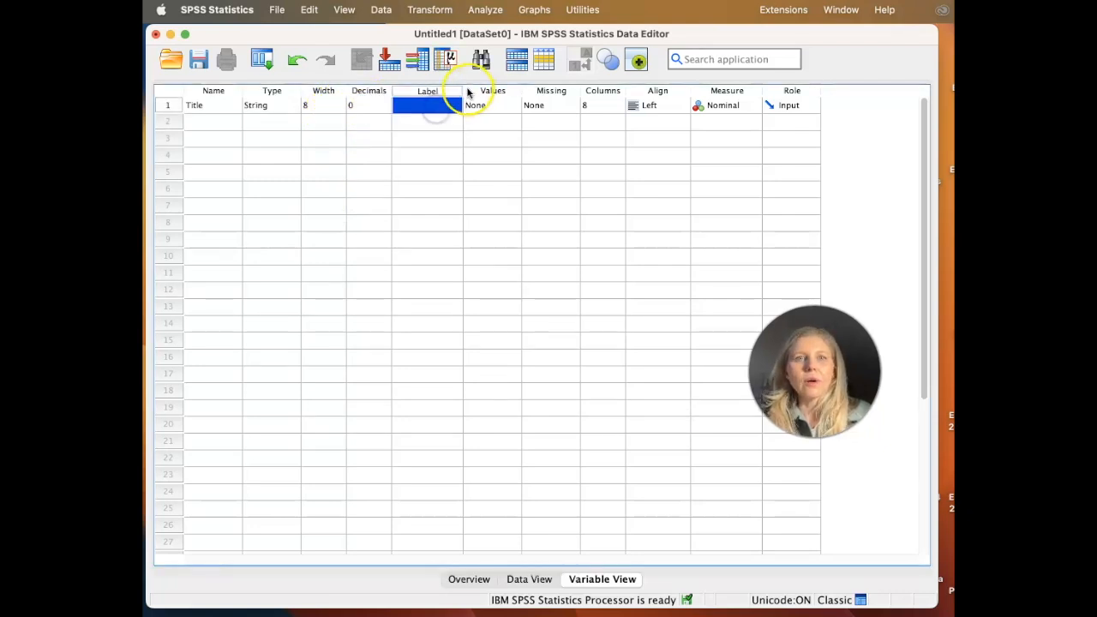
pyautogui.moveTo(463, 90); pyautogui.dragTo(610, 93)
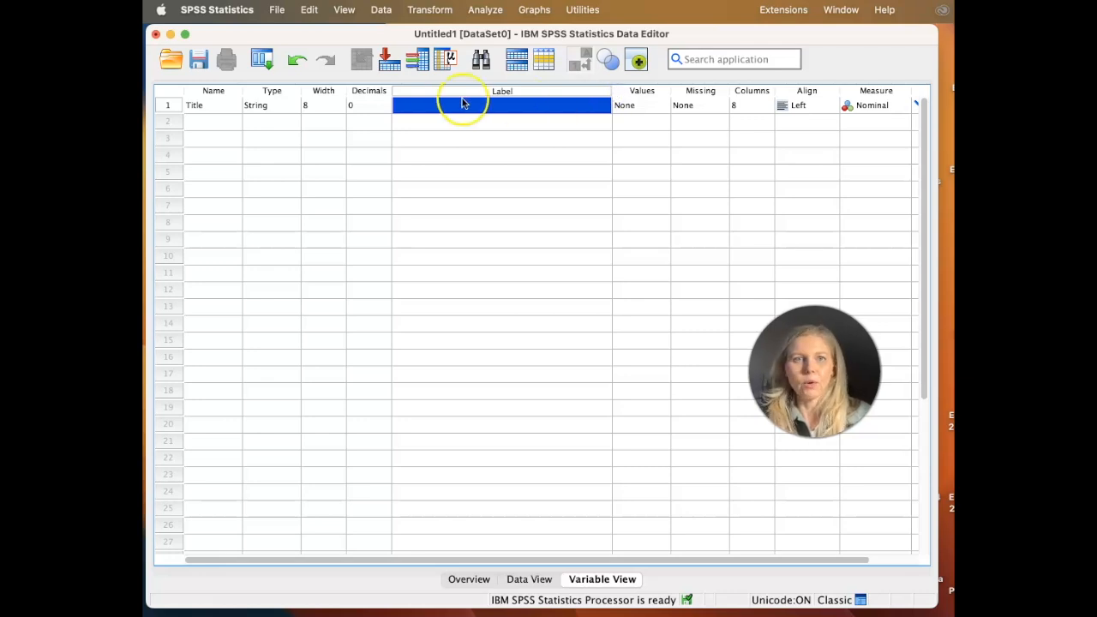
pyautogui.doubleClick(436, 105)
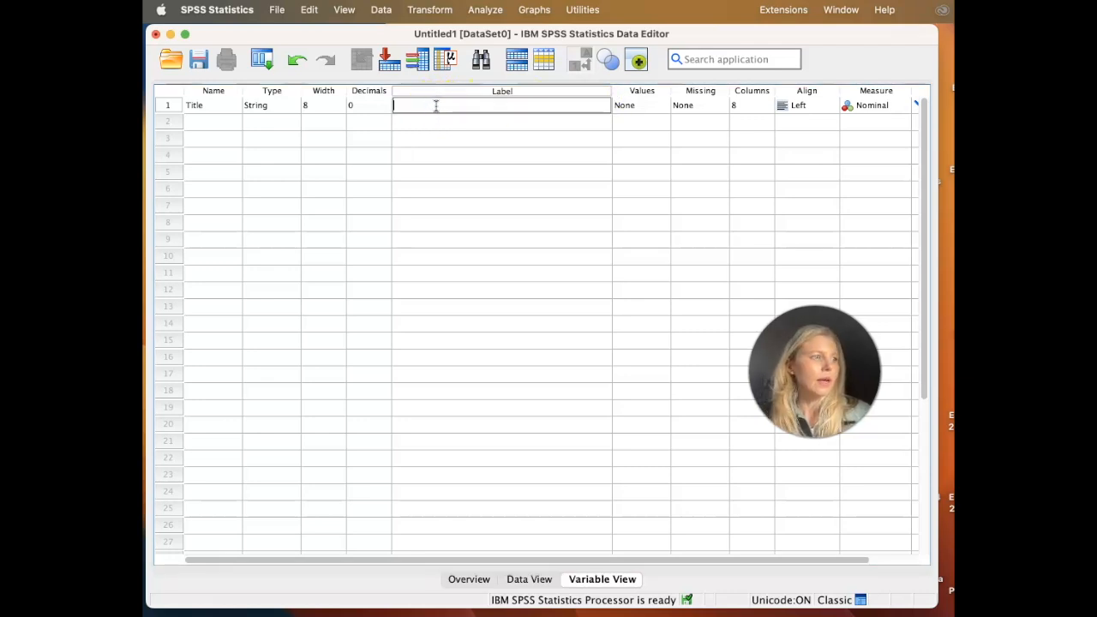
pyautogui.write('What is the title of the book?')
pyautogui.press('Return')
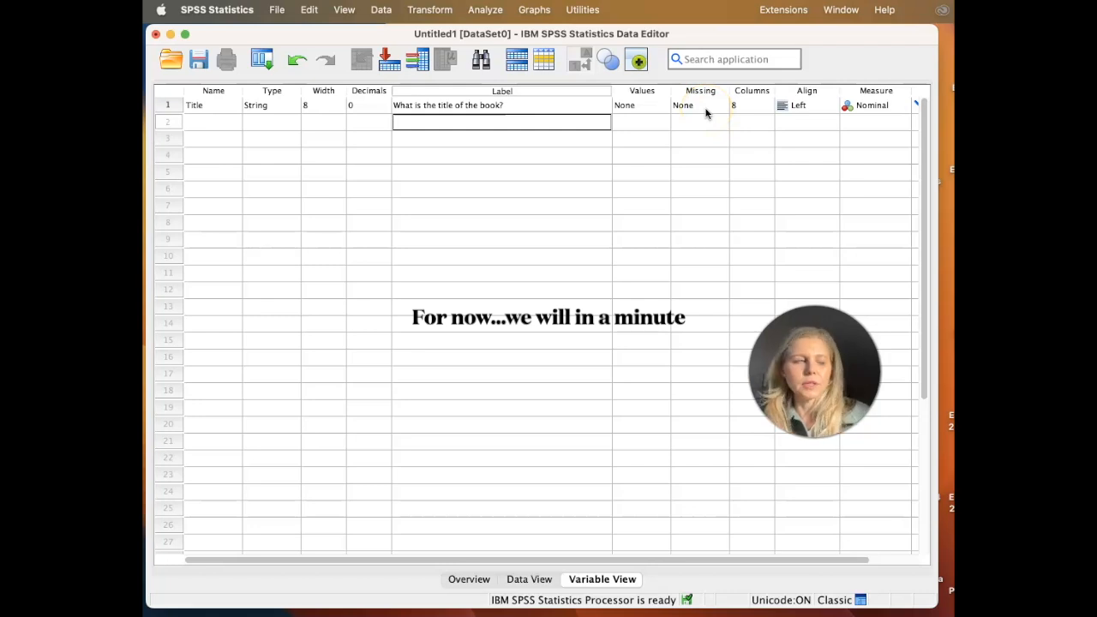
# Step: Choose Nominal as the measurement level for the Title variable
pyautogui.click(758, 108)
pyautogui.hscroll(2, 844, 129)
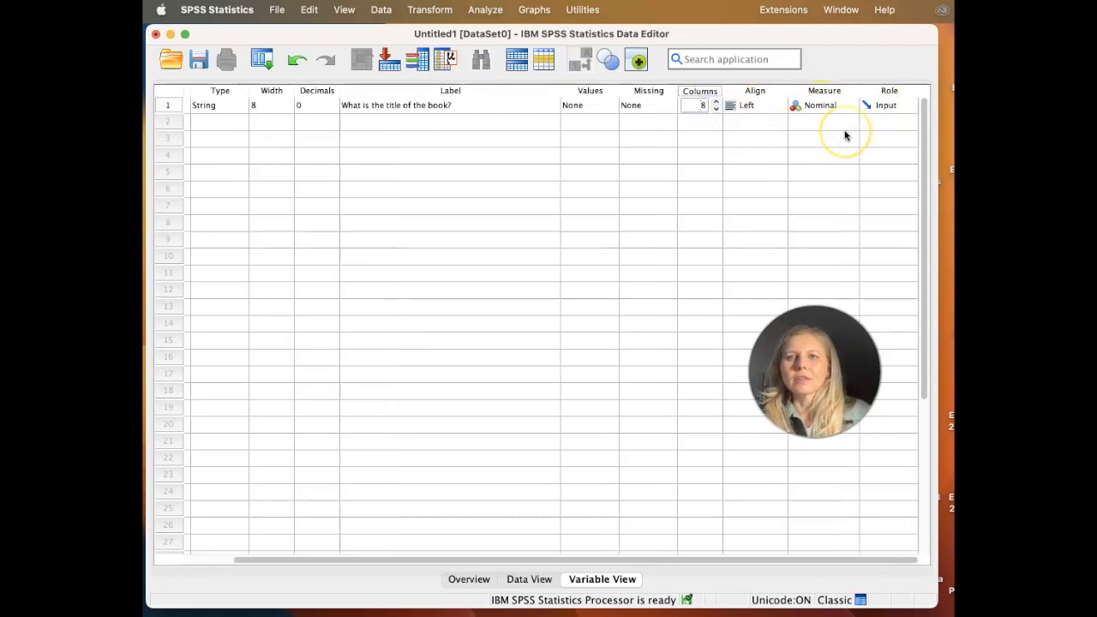
pyautogui.click(838, 105)
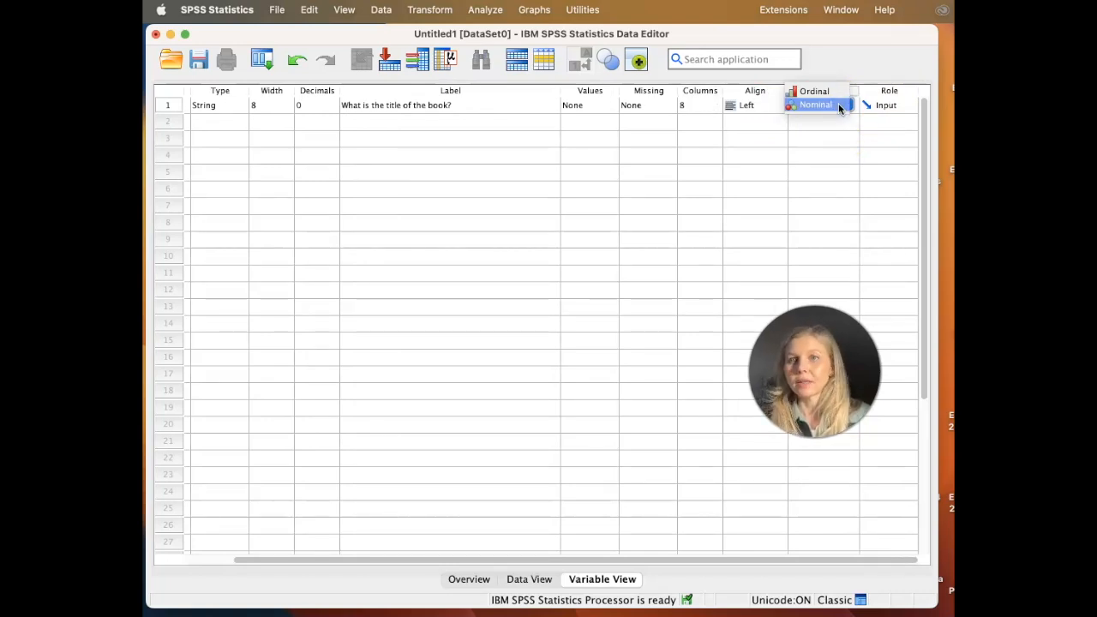
pyautogui.click(838, 105)
pyautogui.hscroll(-2, 641, 167)
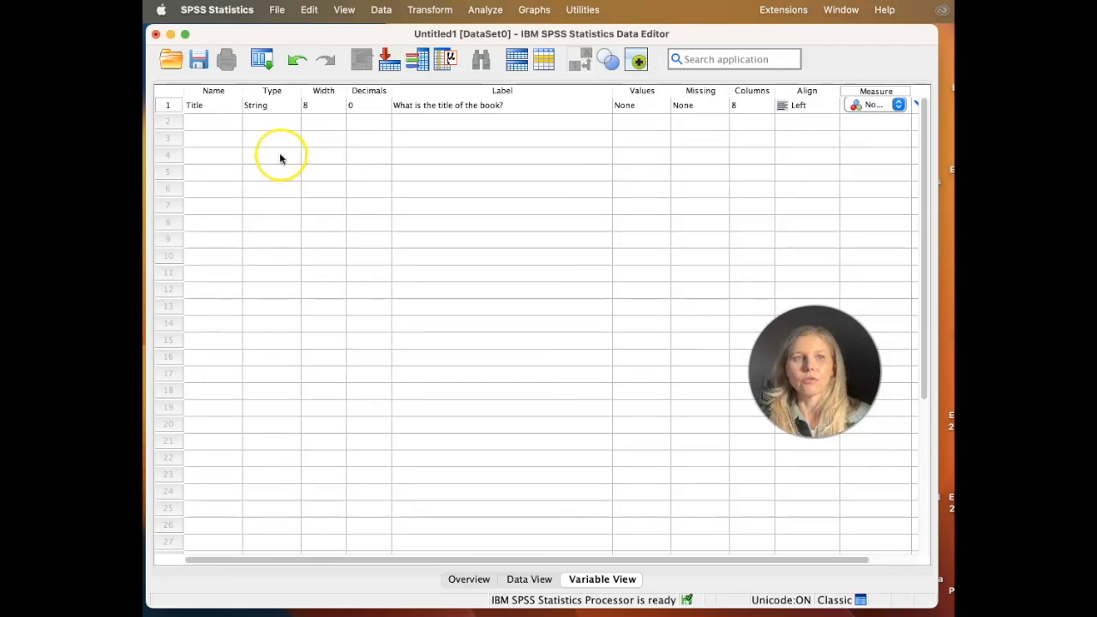
# Step: Add a String variable named Author in row 2 with the label "Who is the author?"
pyautogui.click(205, 123)
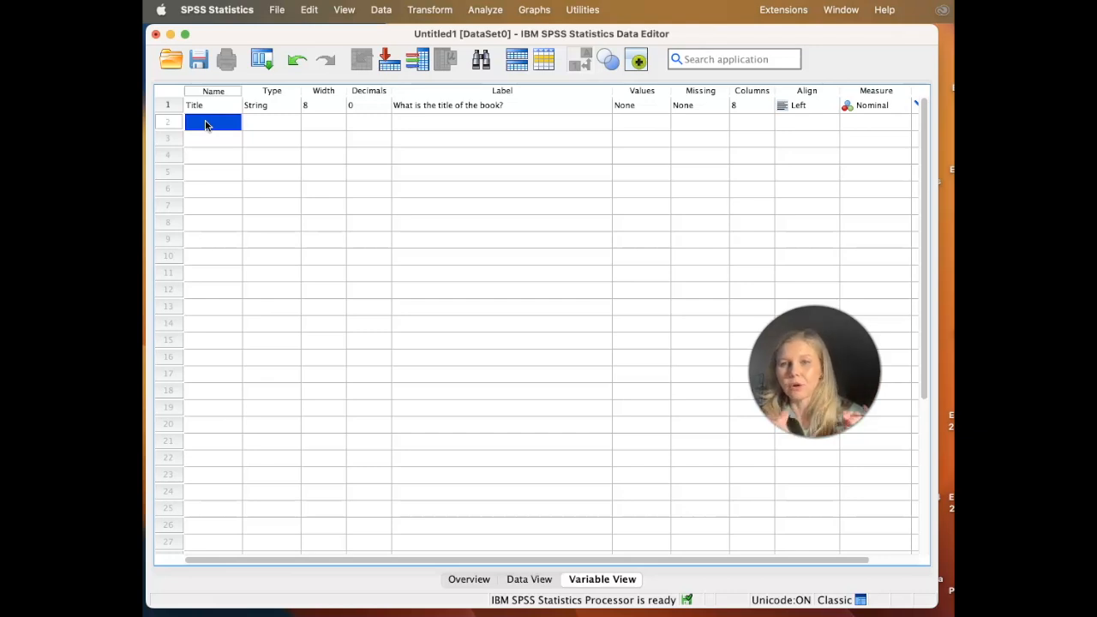
pyautogui.write('Author')
pyautogui.click(293, 123)
pyautogui.click(412, 123)
pyautogui.write('Who is the author?')
# Step: Add a numeric Scale variable named Pages in row 3 with the label "How many pages is the book?"
pyautogui.click(210, 140)
pyautogui.write('Pages')
pyautogui.click(416, 140)
pyautogui.write('How many pages is the book?')
# Step: Add a String variable named Genre in row 4 with the label "What is the genre of the book?"
pyautogui.click(210, 157)
pyautogui.write('Genre')
pyautogui.click(294, 162)
pyautogui.click(433, 161)
pyautogui.write('What is the genre of the book?')
pyautogui.click(363, 353)
pyautogui.click(693, 426)
# Step: Add a numeric Ordinal variable named Rank in row 5 with the label "How did the students rank the book?"
pyautogui.write('Rank')
pyautogui.click(411, 173)
pyautogui.write('How did the students rank the book?')
pyautogui.click(487, 242)
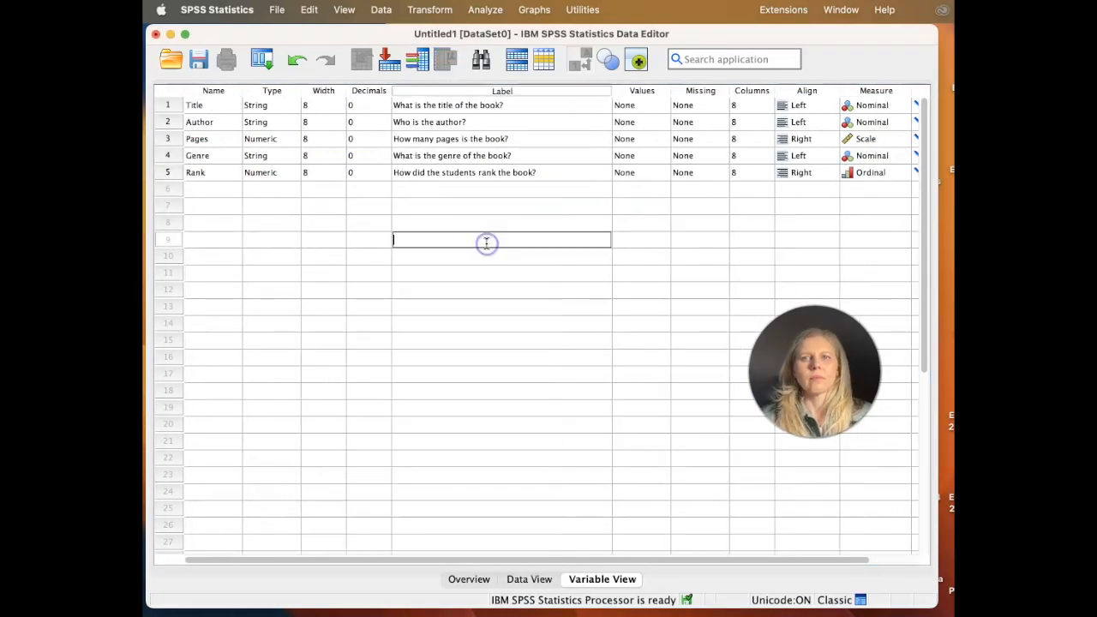
# Step: Add a numeric Scale variable named Duration in row 6 with the label "How long did it take to finish the book?"
pyautogui.write('Duration')
pyautogui.click(423, 189)
pyautogui.write('How long did it take to finish the book?')
pyautogui.click(639, 324)
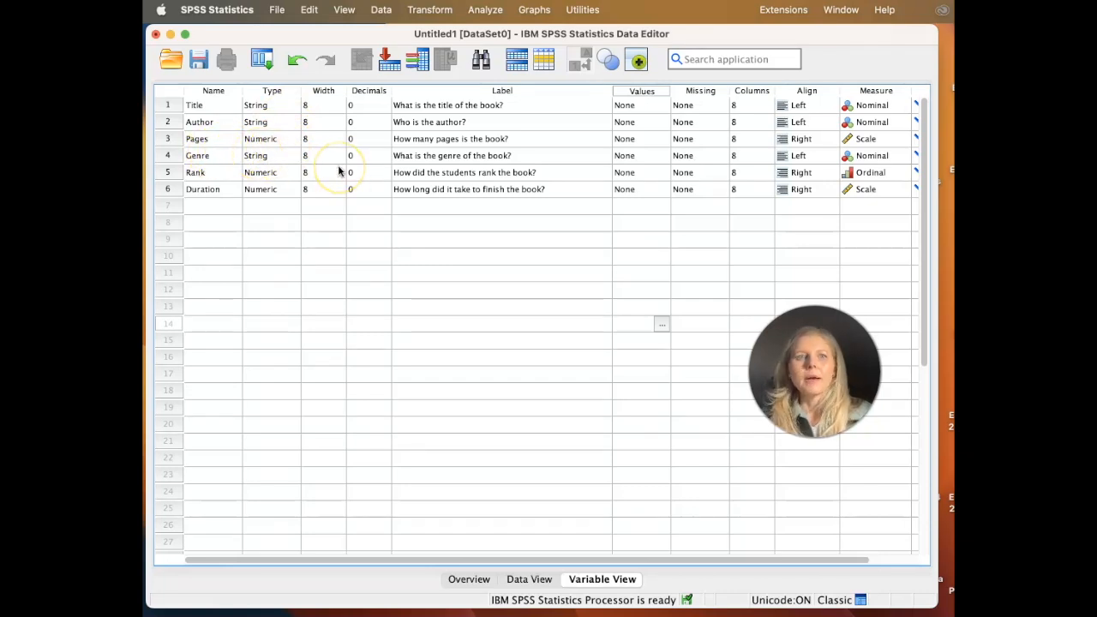
# Step: Review the settings of all variables and their Data View columns, finishing back in Variable View
pyautogui.hscroll(2, 338, 172)
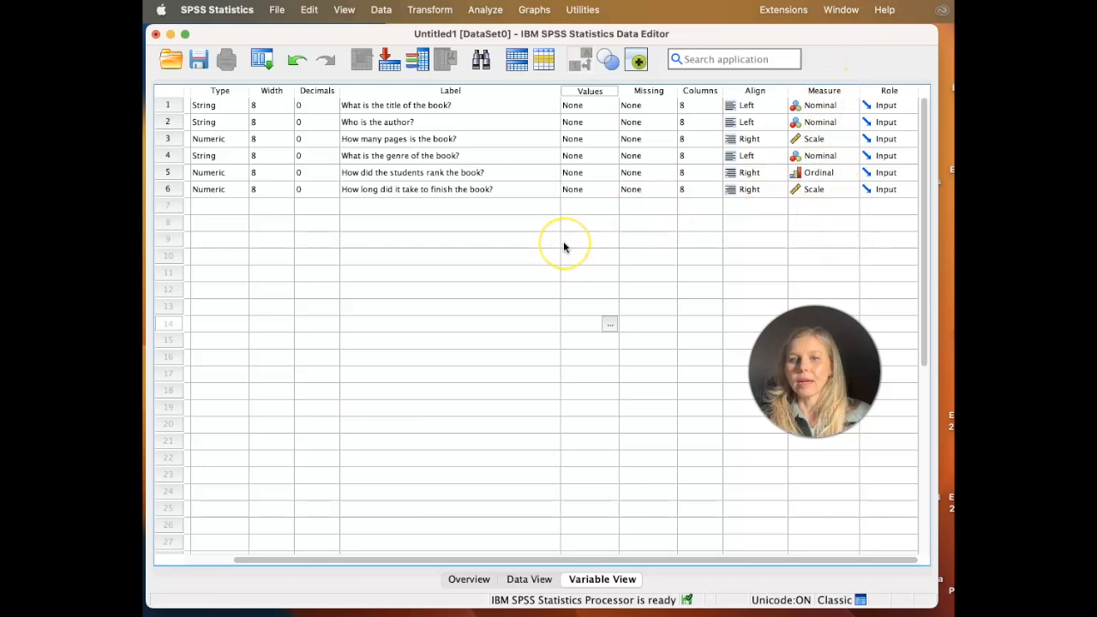
pyautogui.hscroll(-2, 563, 241)
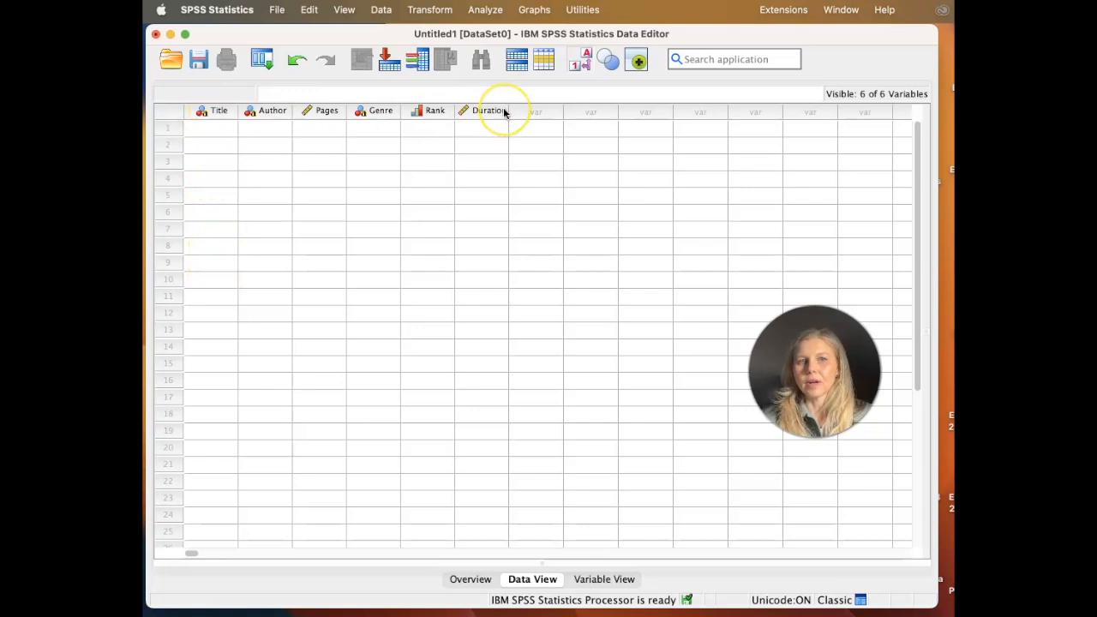
pyautogui.click(604, 579)
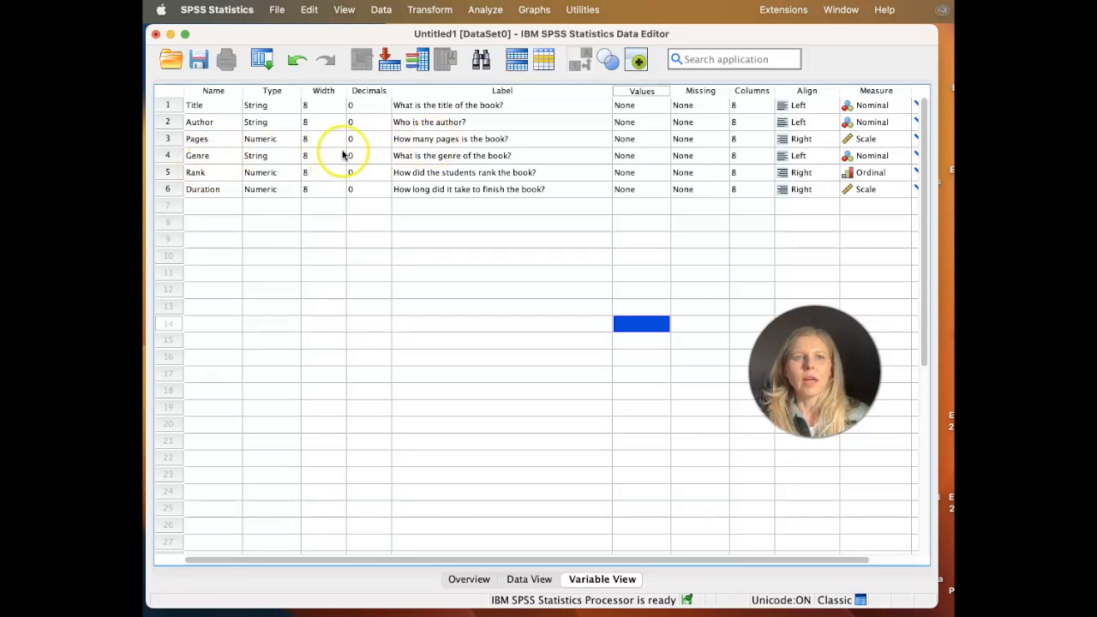
pyautogui.click(449, 156)
pyautogui.click(649, 155)
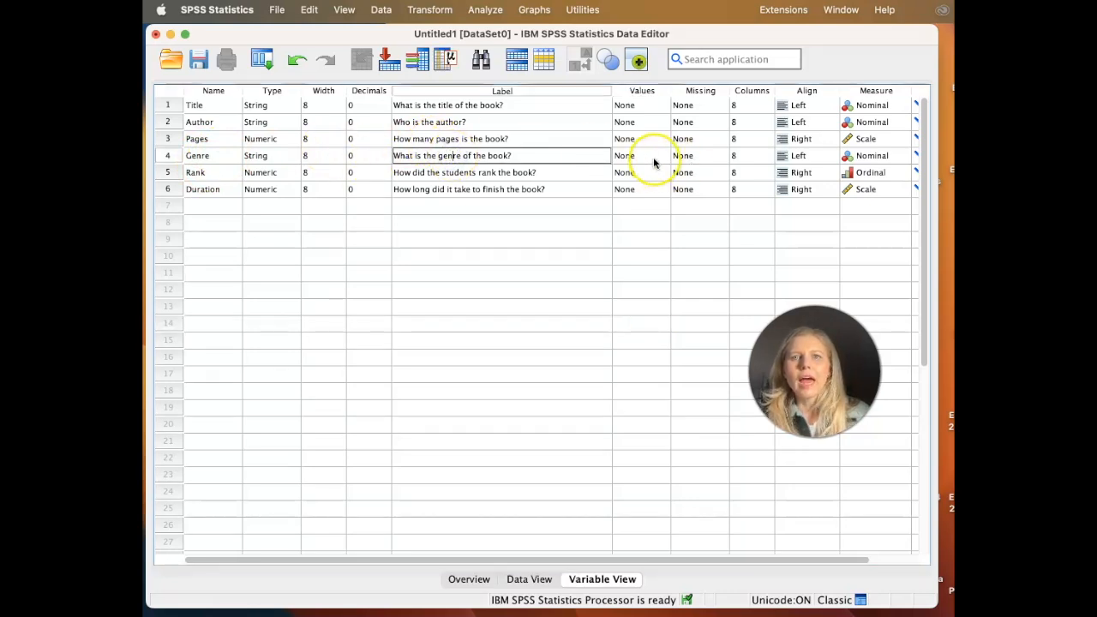
pyautogui.click(663, 156)
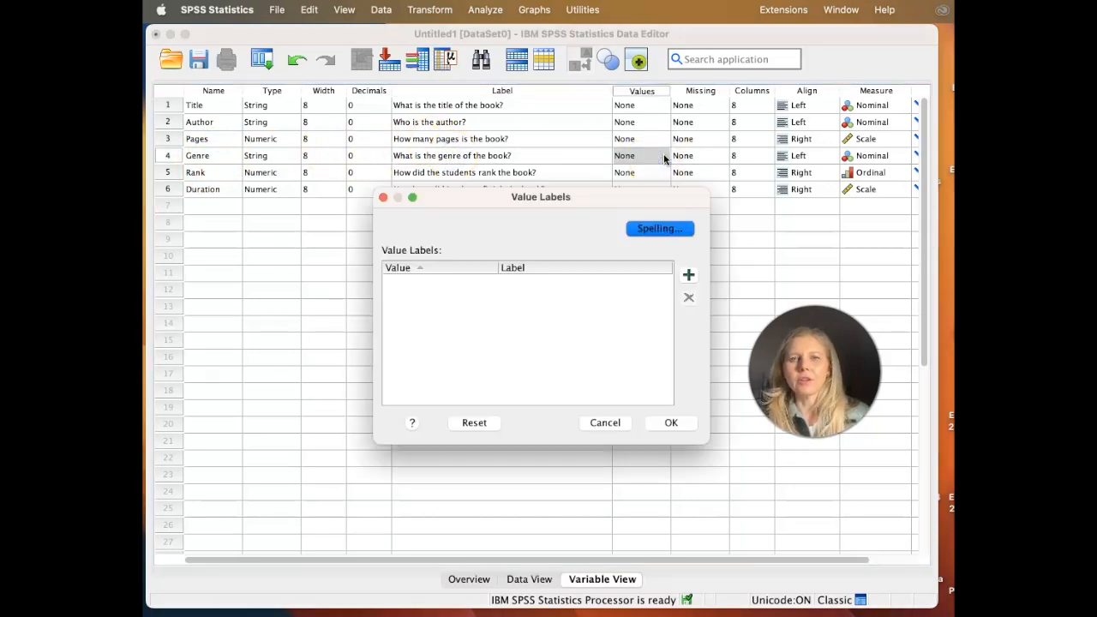
pyautogui.click(604, 421)
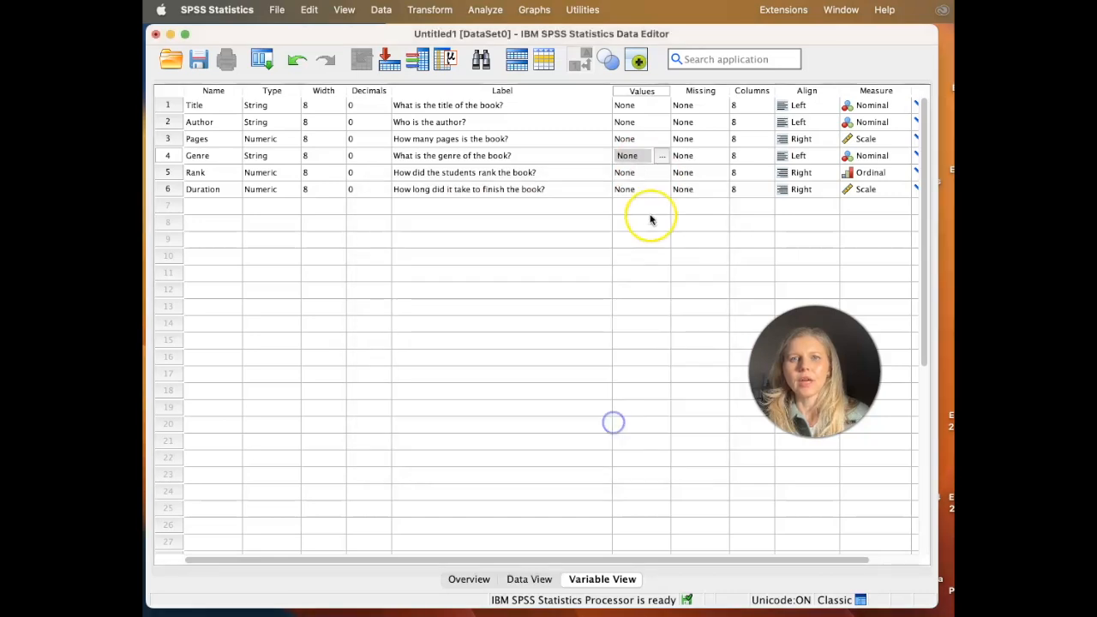
# Step: Add value labels for the Genre variable: 1 as Nonfiction and 2 as Fiction
pyautogui.click(662, 159)
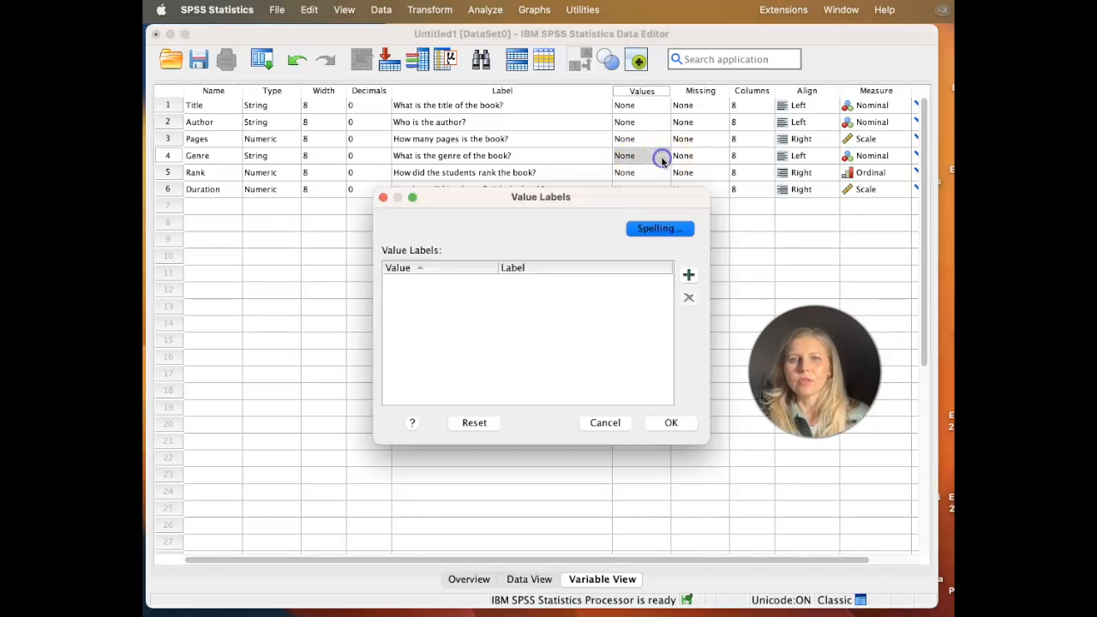
pyautogui.click(689, 276)
pyautogui.click(689, 276)
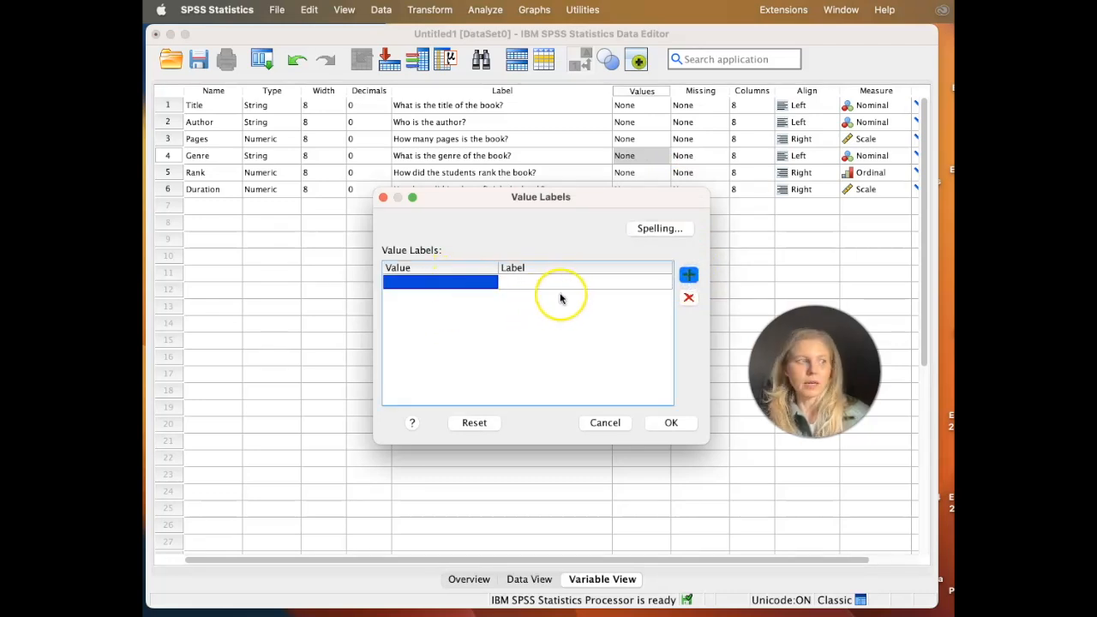
pyautogui.click(411, 281)
pyautogui.write('1')
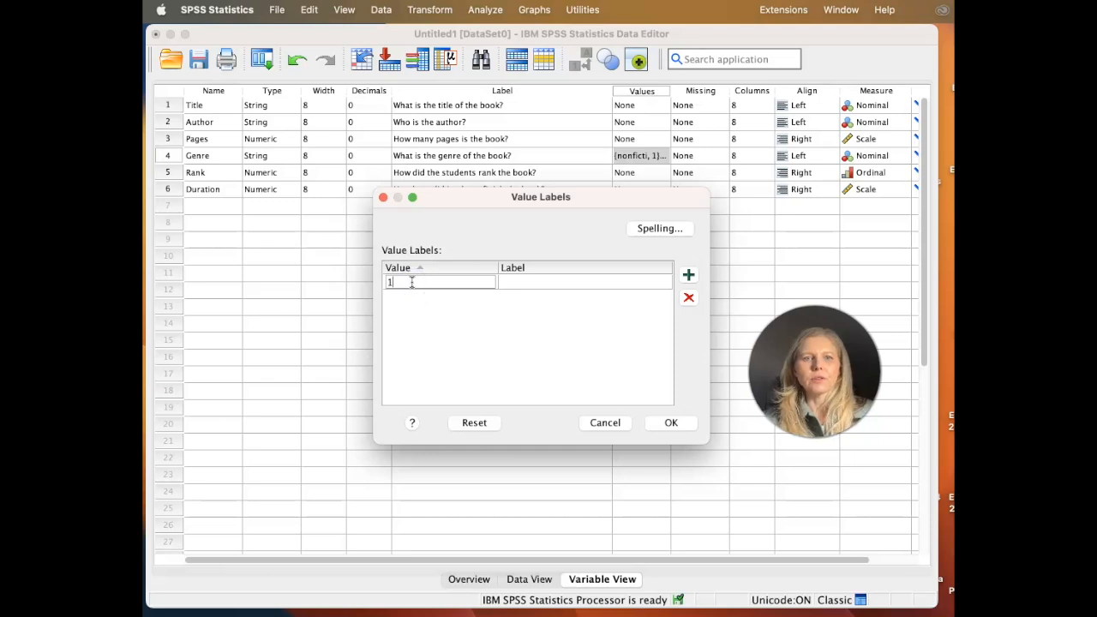
pyautogui.click(514, 281)
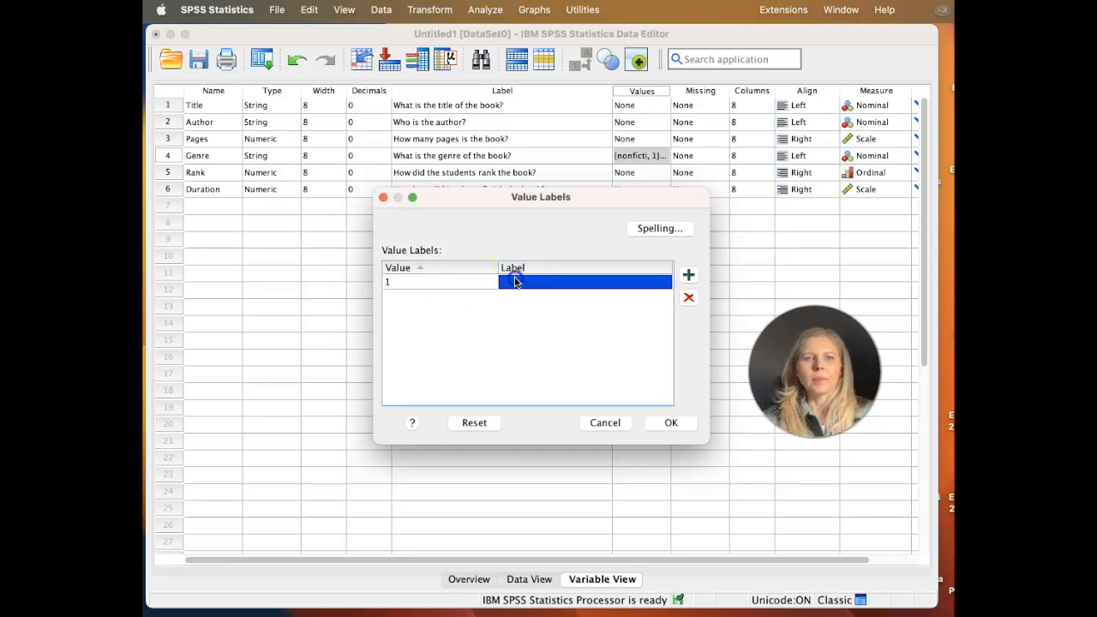
pyautogui.write('Nonfic')
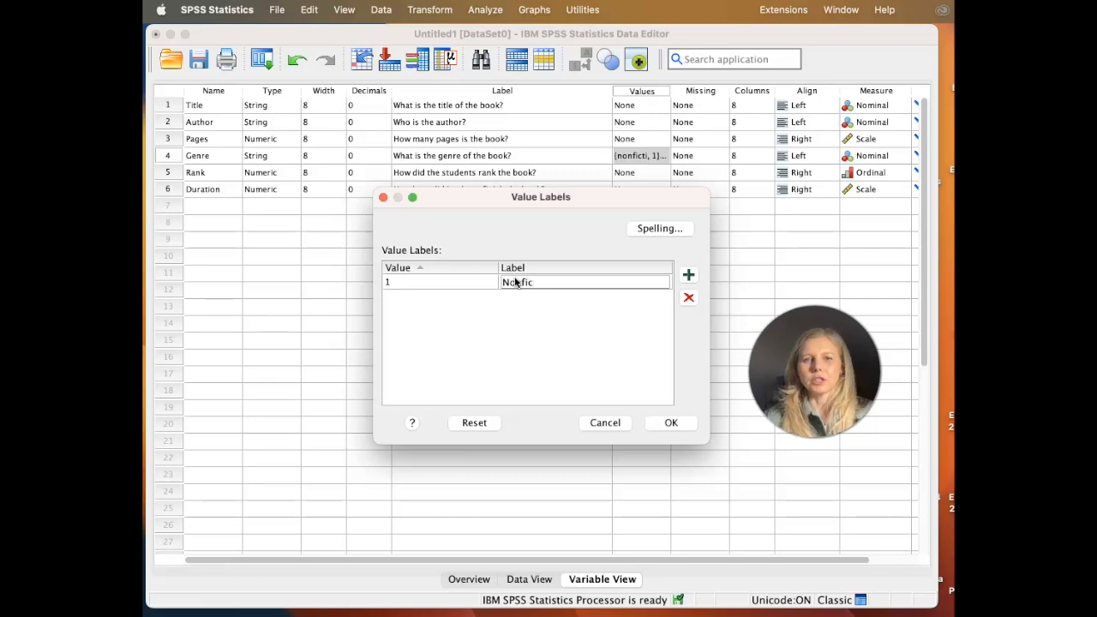
pyautogui.write('tion')
pyautogui.press('Return')
pyautogui.write('2')
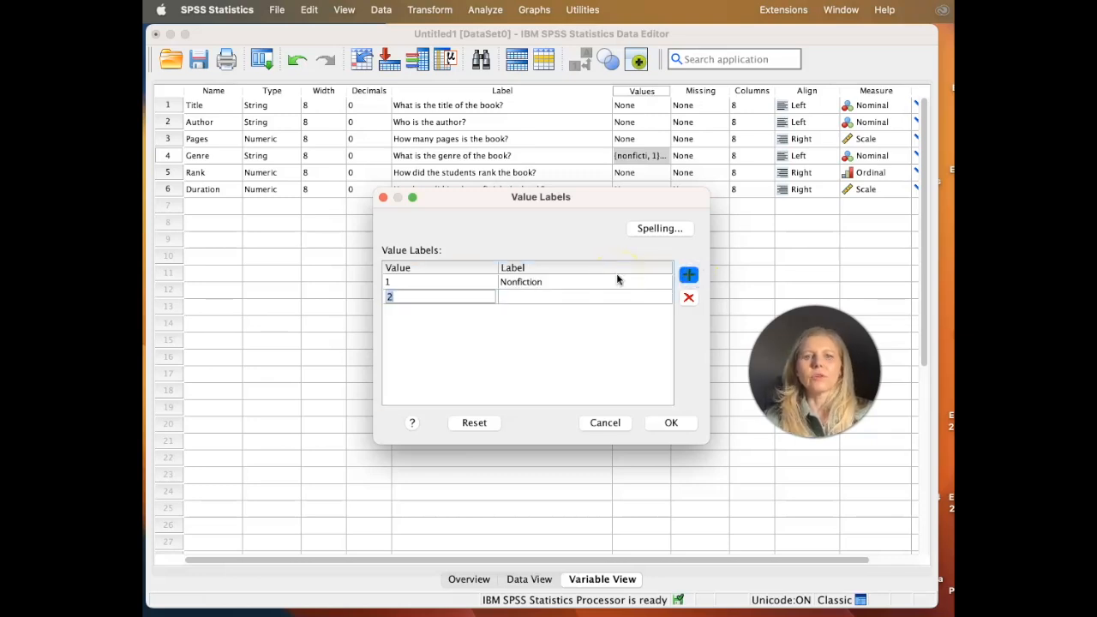
pyautogui.click(525, 295)
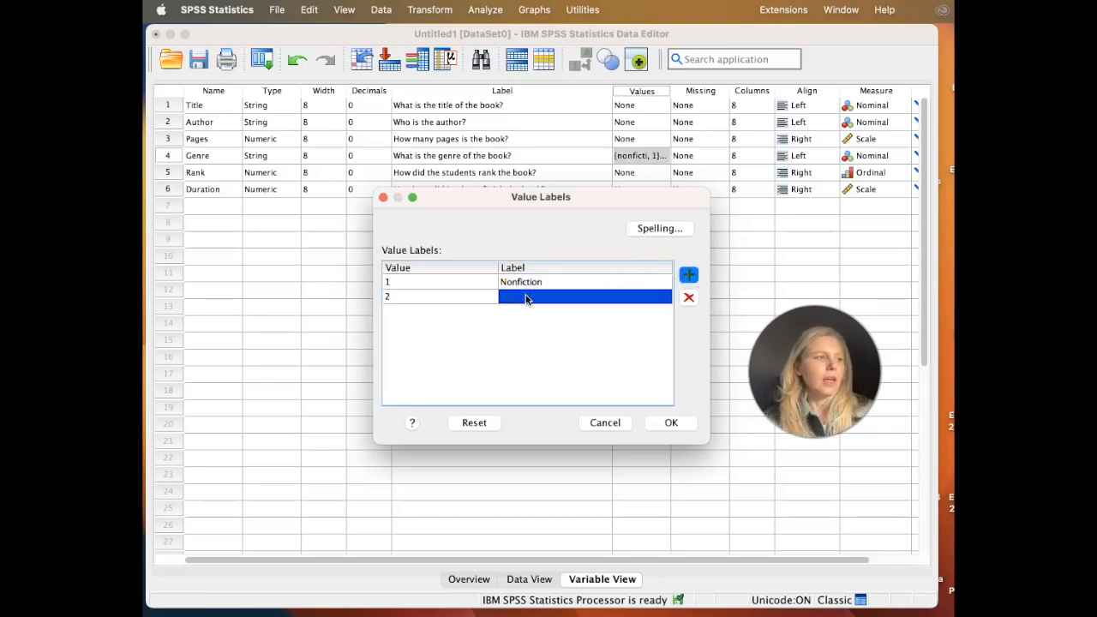
pyautogui.write('Fiction')
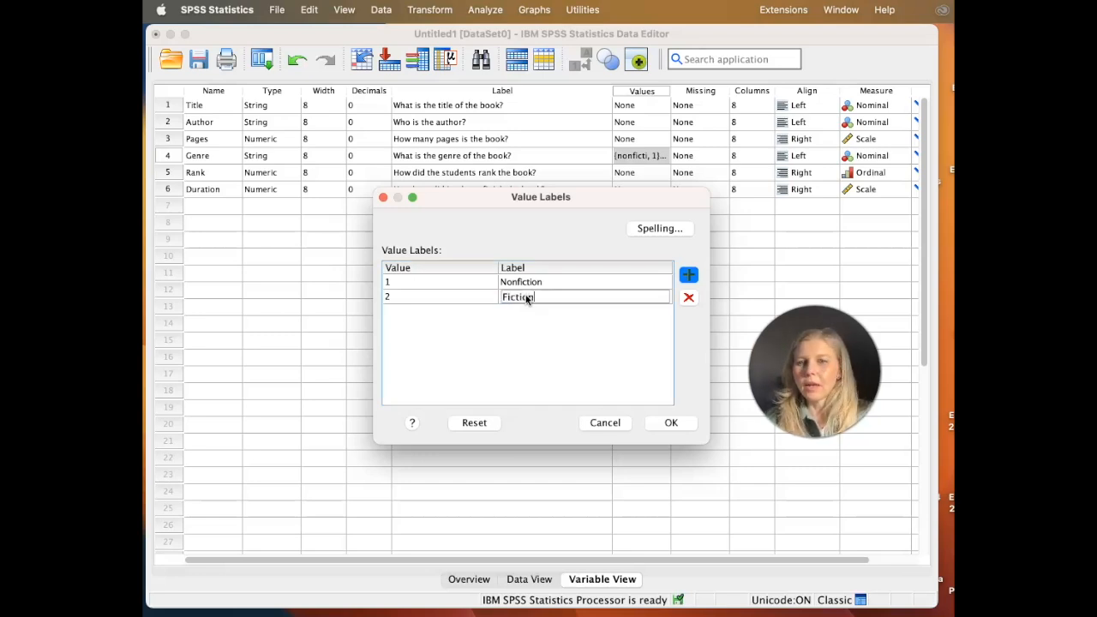
# Step: Add the Genre value labels 3 Historical Fiction, 4 Mystery, 5 Fairy Tale and 6 Fantasy, and accept the list
pyautogui.click(623, 300)
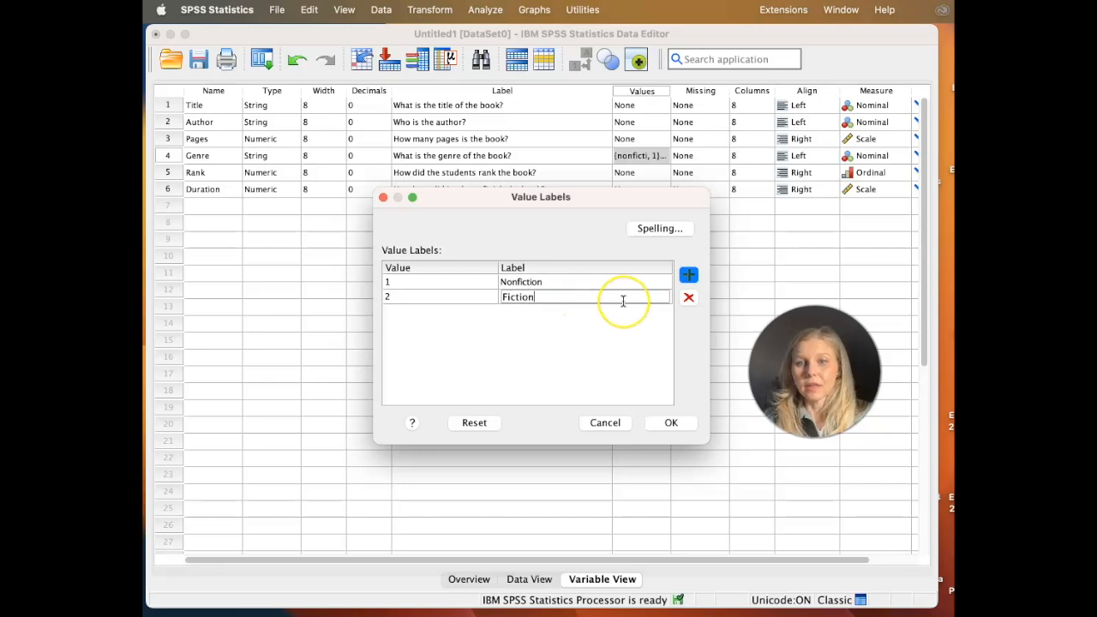
pyautogui.click(663, 291)
pyautogui.click(688, 274)
pyautogui.click(533, 312)
pyautogui.write('Historical Fiction')
pyautogui.press('Return')
pyautogui.write('Mystery')
pyautogui.press('Return')
pyautogui.write('Fairy Tale')
pyautogui.press('Return')
pyautogui.write('Fantasy')
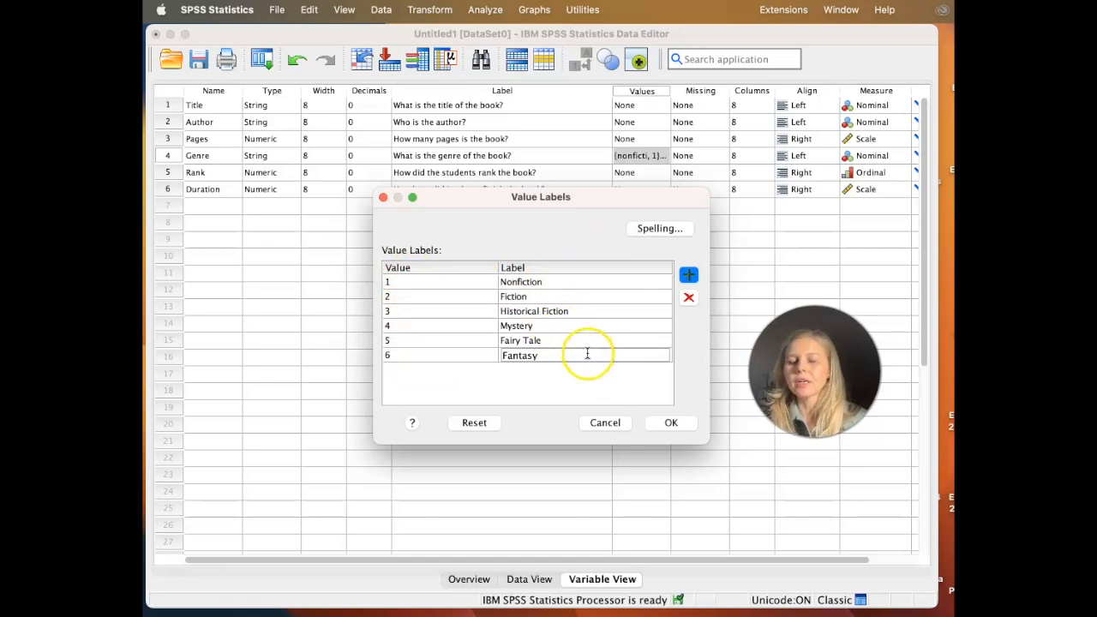
pyautogui.click(673, 423)
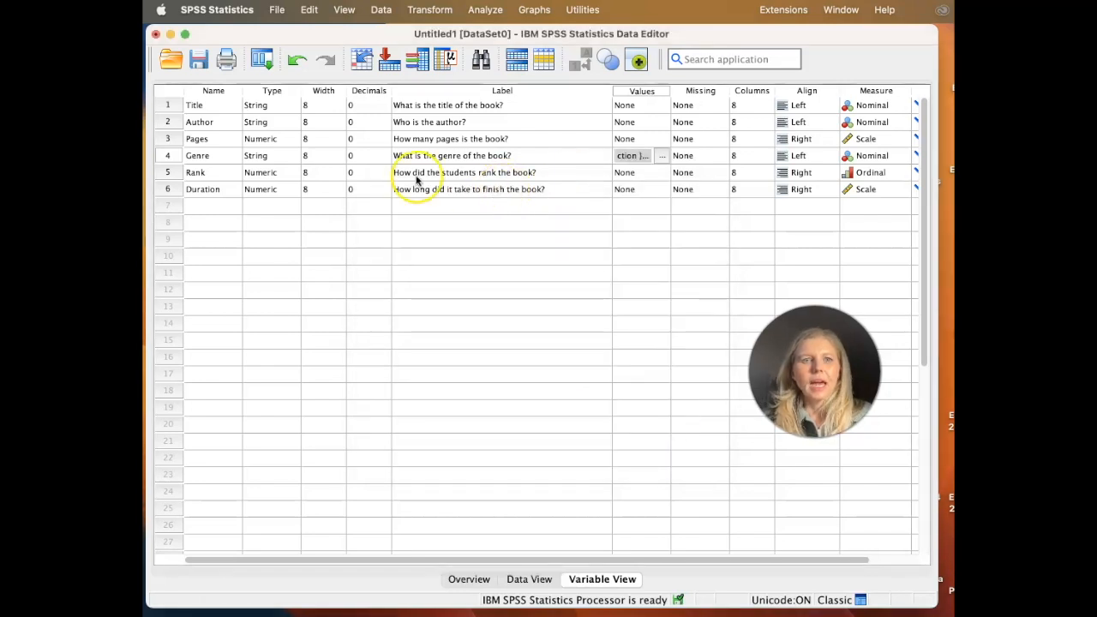
# Step: Give the Rank variable the value labels 1 One Star, 2 Two Stars, 3 Three Stars, 4 Four Stars and 5 Five Stars
pyautogui.click(652, 174)
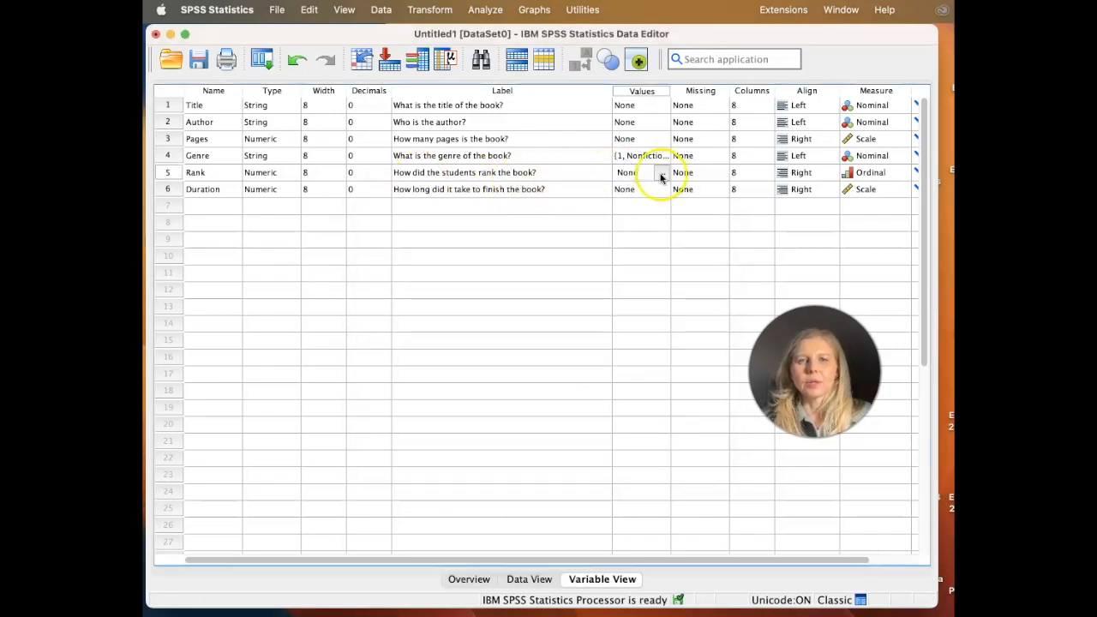
pyautogui.click(661, 174)
pyautogui.click(688, 275)
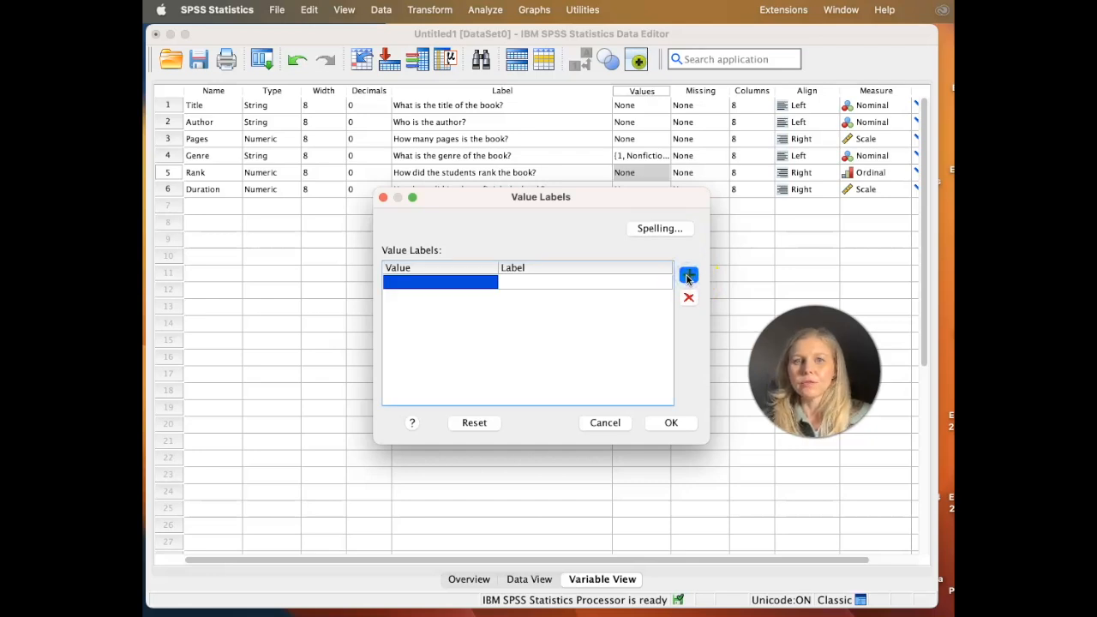
pyautogui.doubleClick(403, 284)
pyautogui.write('1')
pyautogui.doubleClick(541, 282)
pyautogui.write('One Star')
pyautogui.click(688, 275)
pyautogui.doubleClick(407, 296)
pyautogui.write('2')
pyautogui.click(688, 275)
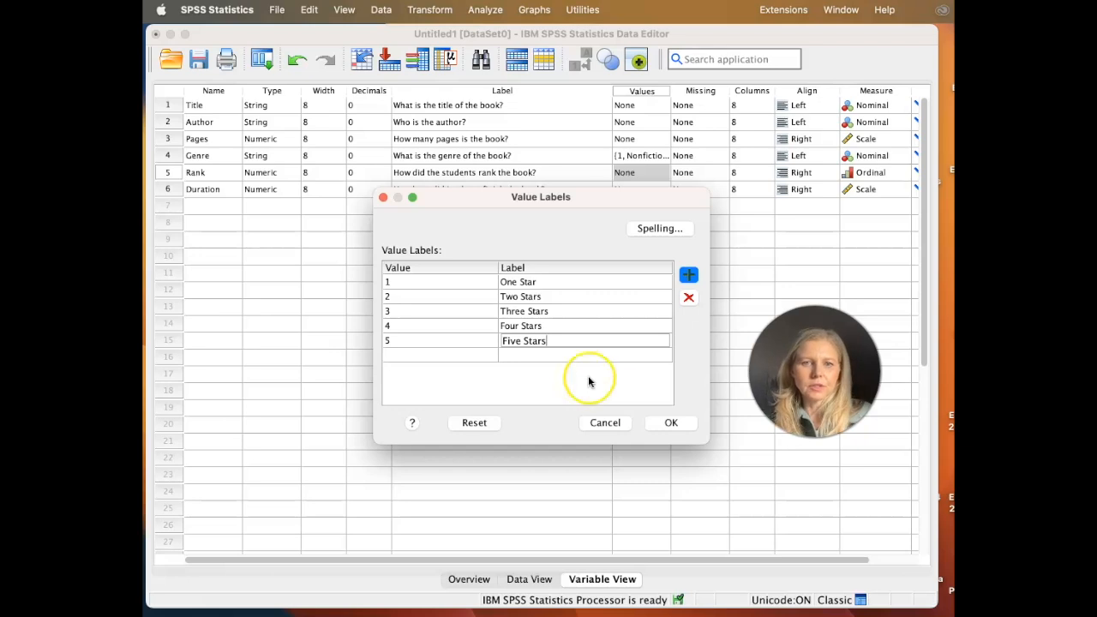
pyautogui.click(671, 422)
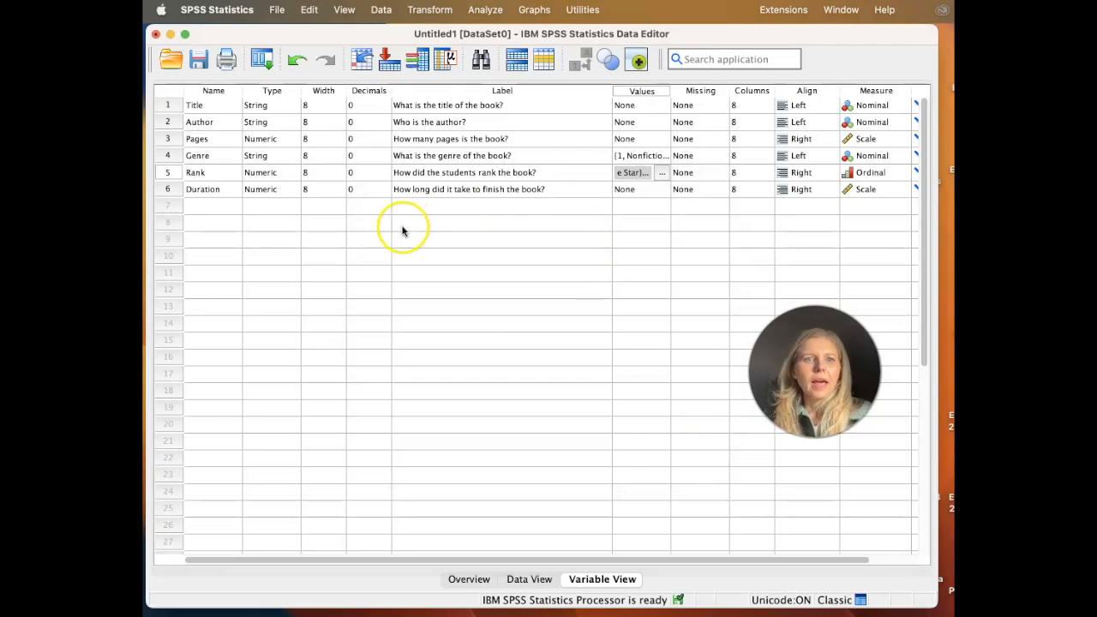
# Step: Create six blank value label rows for the Duration variable, removing the surplus row
pyautogui.click(639, 191)
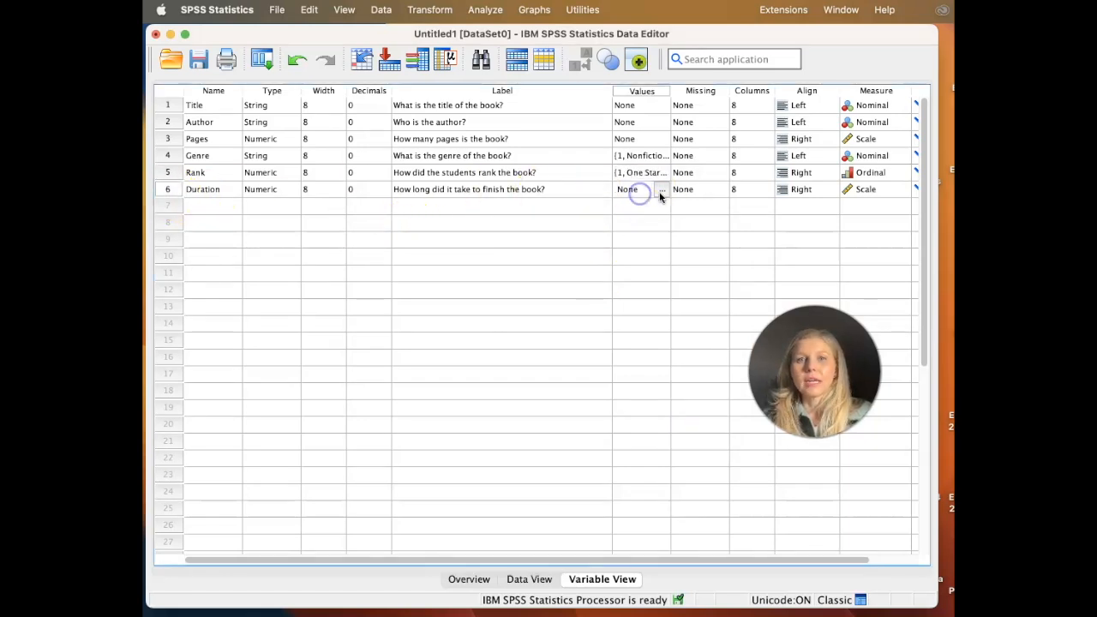
pyautogui.click(660, 193)
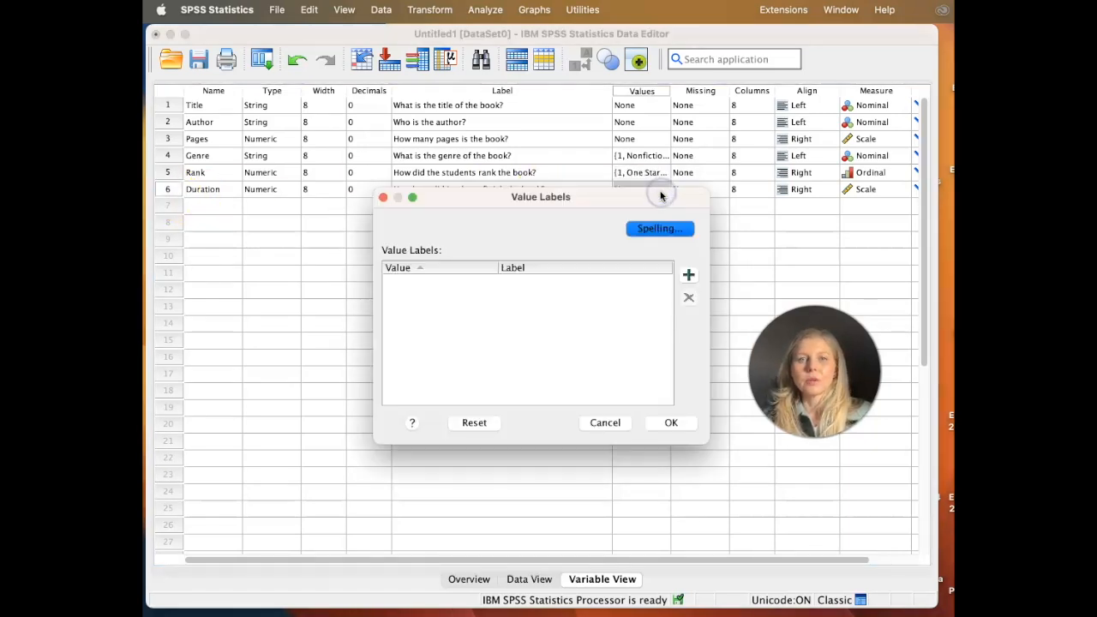
pyautogui.click(689, 274)
pyautogui.click(689, 274)
pyautogui.click(689, 274)
pyautogui.click(689, 274)
pyautogui.click(689, 274)
pyautogui.click(689, 275)
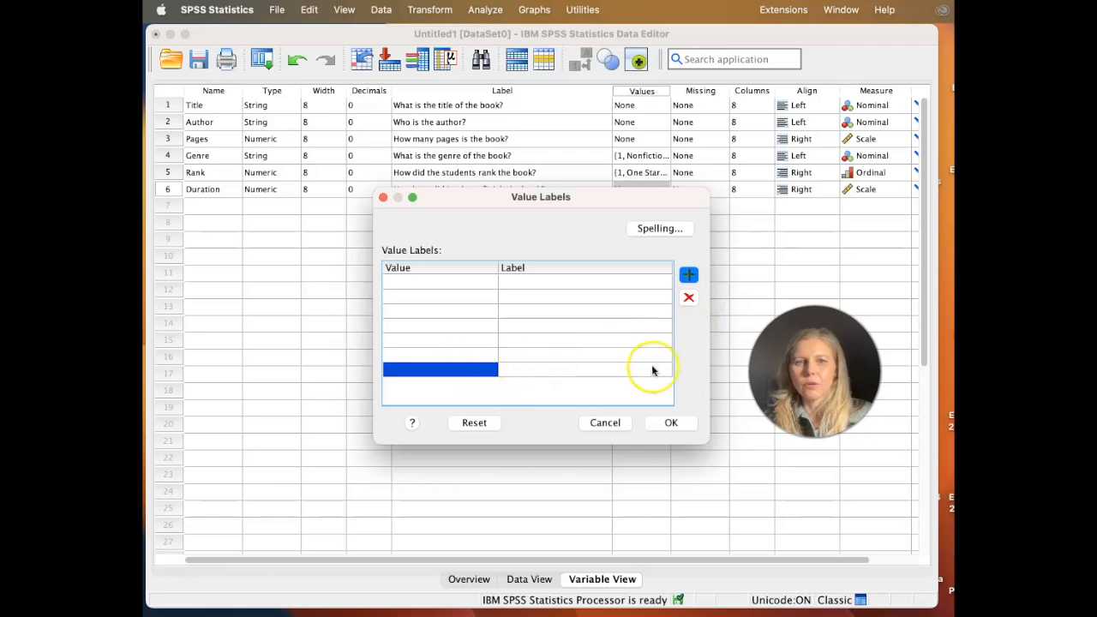
pyautogui.click(689, 298)
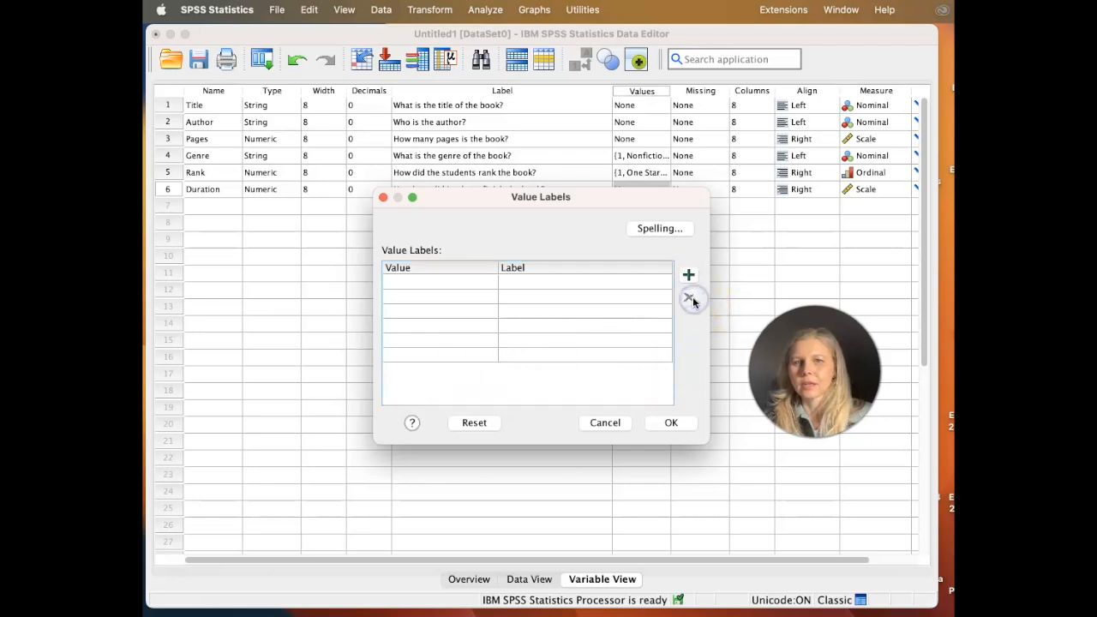
# Step: Enter the values 1, 2, 3 and 4 in the first four Duration value label rows
pyautogui.click(446, 282)
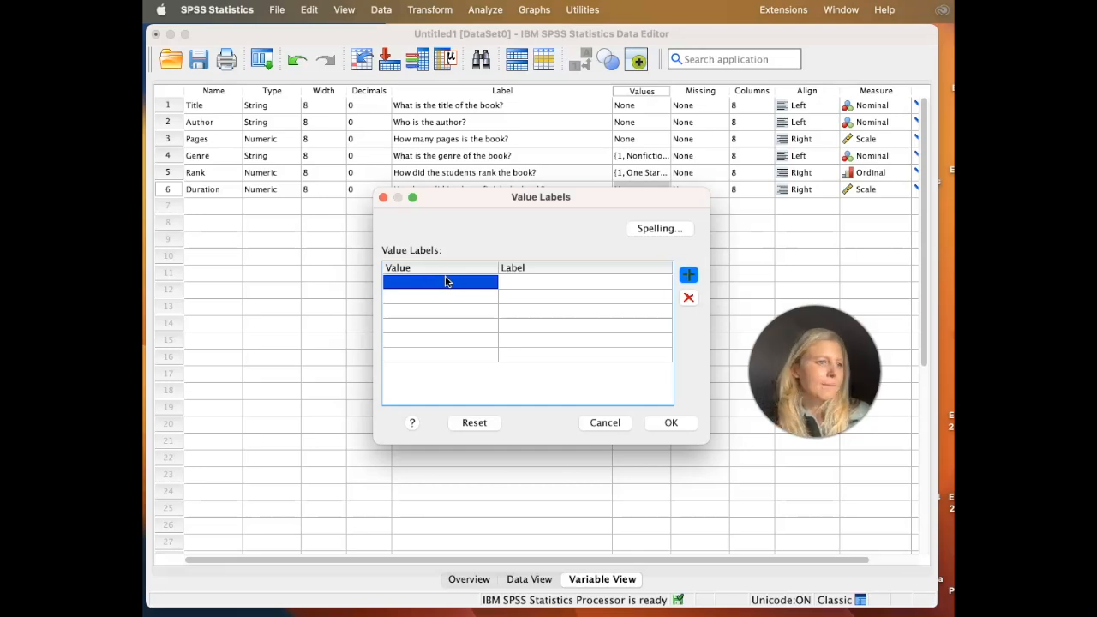
pyautogui.write('1')
pyautogui.click(425, 295)
pyautogui.write('2')
pyautogui.click(418, 312)
pyautogui.write('3')
pyautogui.click(411, 327)
pyautogui.write('4')
# Step: Complete Duration values 5 and 6 and label the six values Three weeks, Four weeks, Five weeks, Six weeks, Seven weeks and Eight weeks
pyautogui.click(412, 341)
pyautogui.write('Six weeks')
pyautogui.click(518, 341)
pyautogui.write('Seven weeks')
pyautogui.click(528, 355)
pyautogui.write('Eight weeks')
pyautogui.click(439, 355)
pyautogui.write('6')
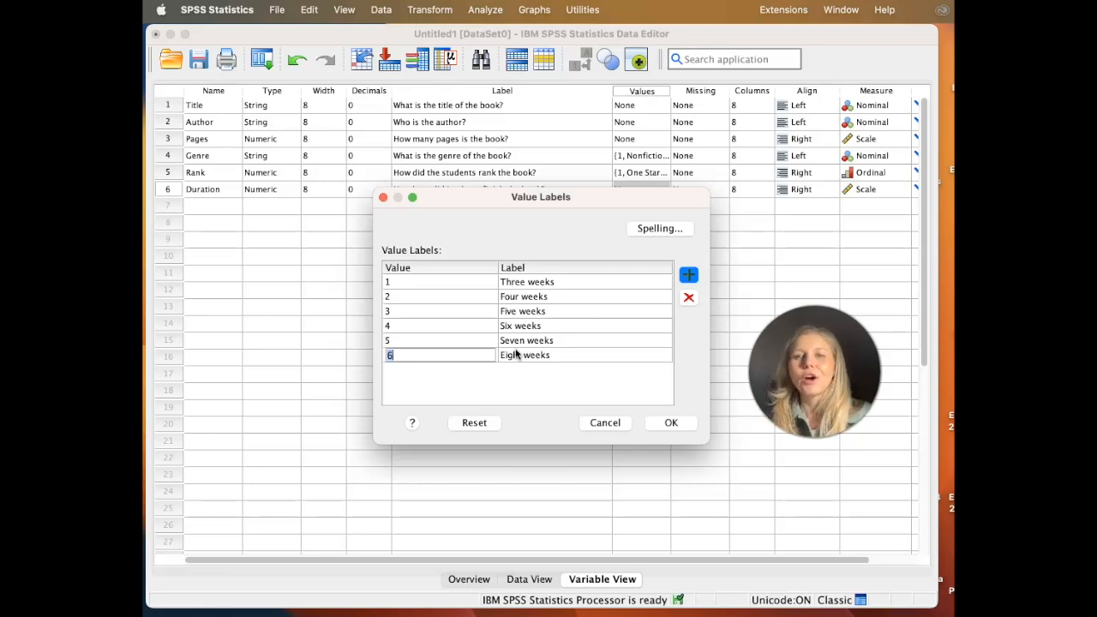
pyautogui.click(667, 422)
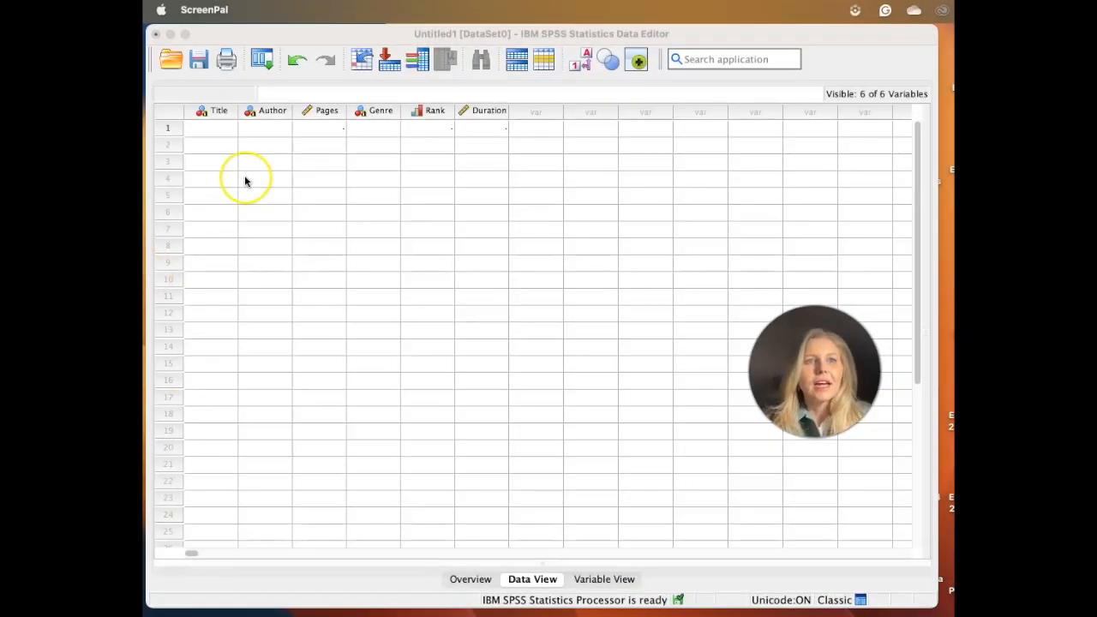
# Step: Enter "Charlott" as the book title in the first case of the Data View
pyautogui.moveTo(238, 125)
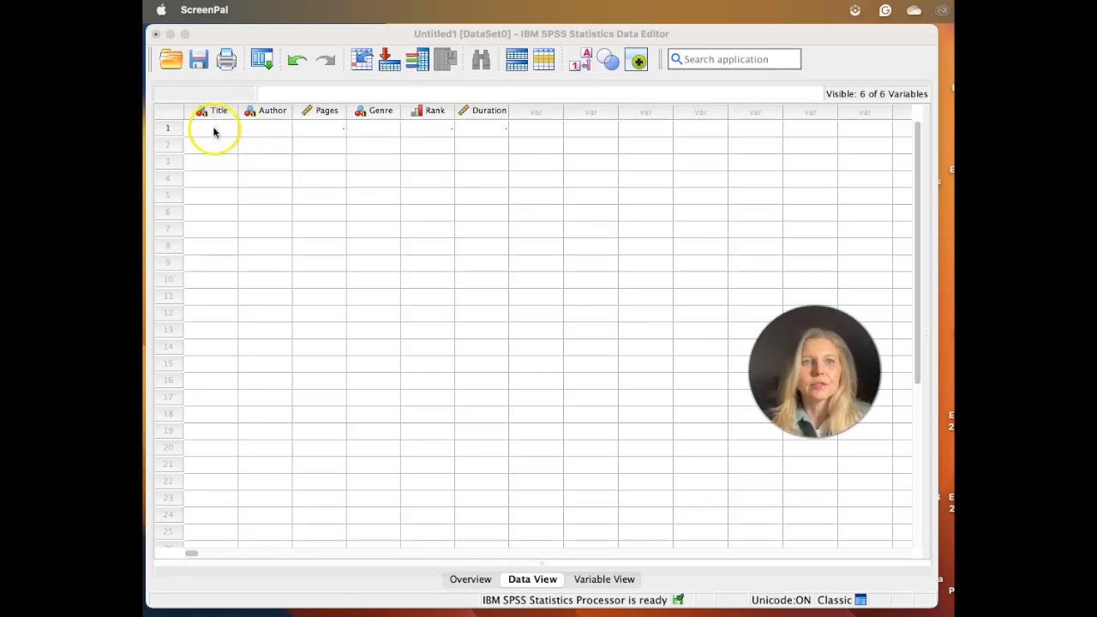
pyautogui.click(214, 131)
pyautogui.write('Charlott')
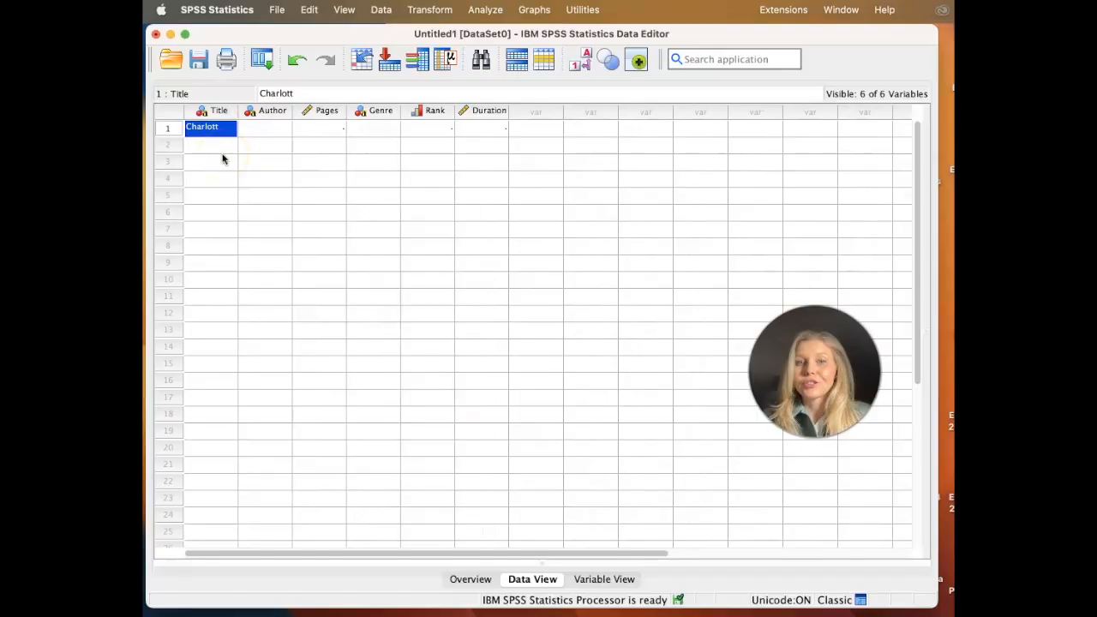
pyautogui.doubleClick(210, 131)
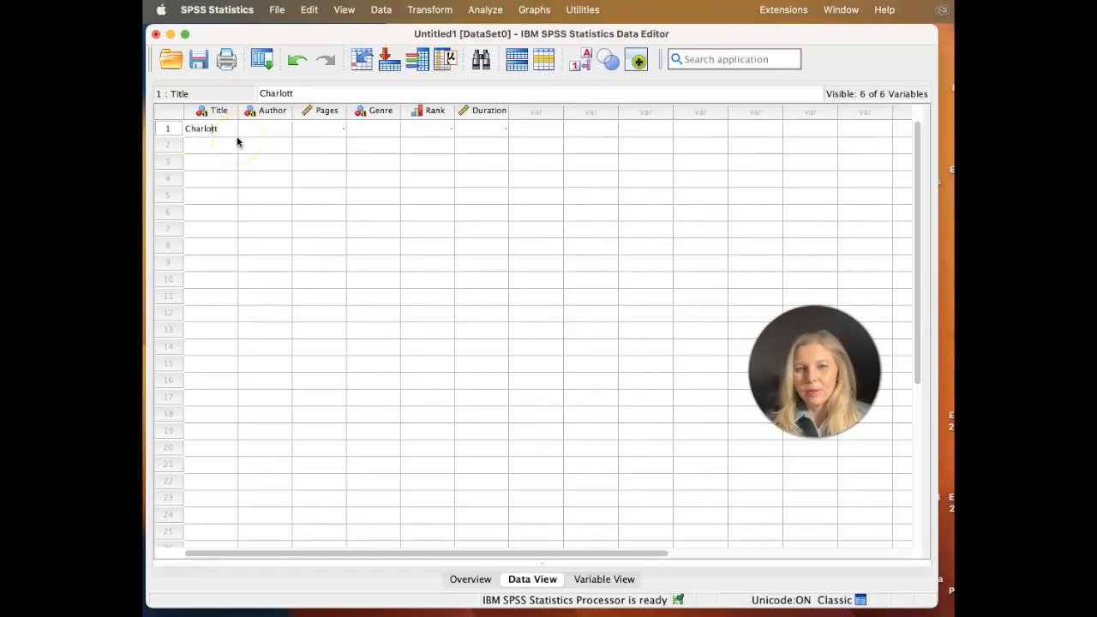
# Step: Set the width of the Title variable to 20 in Variable View
pyautogui.click(609, 580)
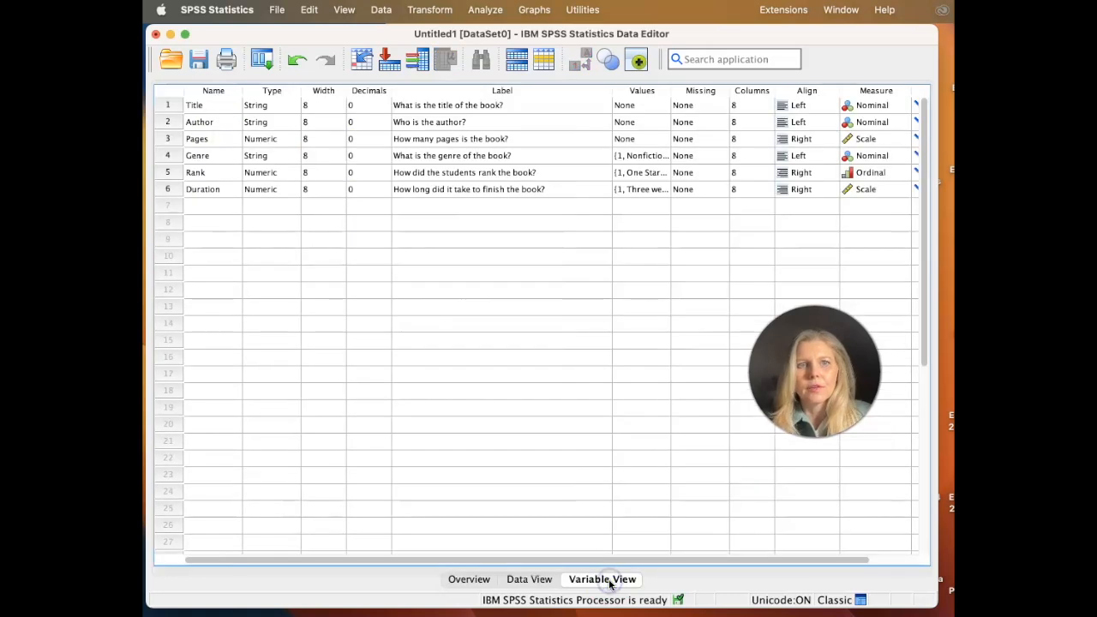
pyautogui.click(318, 106)
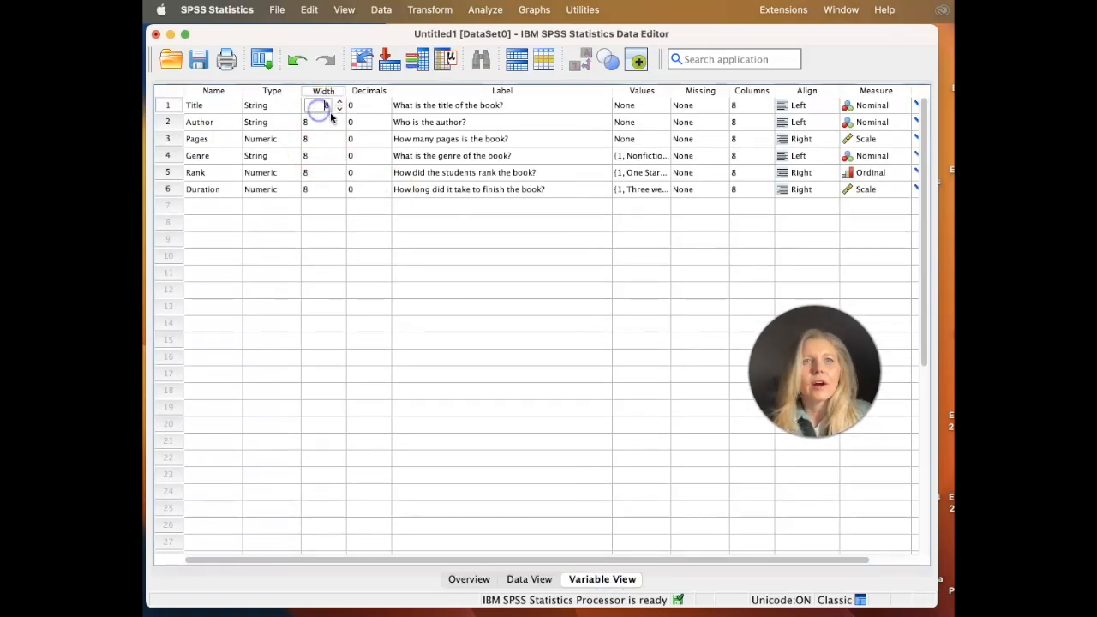
pyautogui.click(339, 102)
pyautogui.click(340, 102)
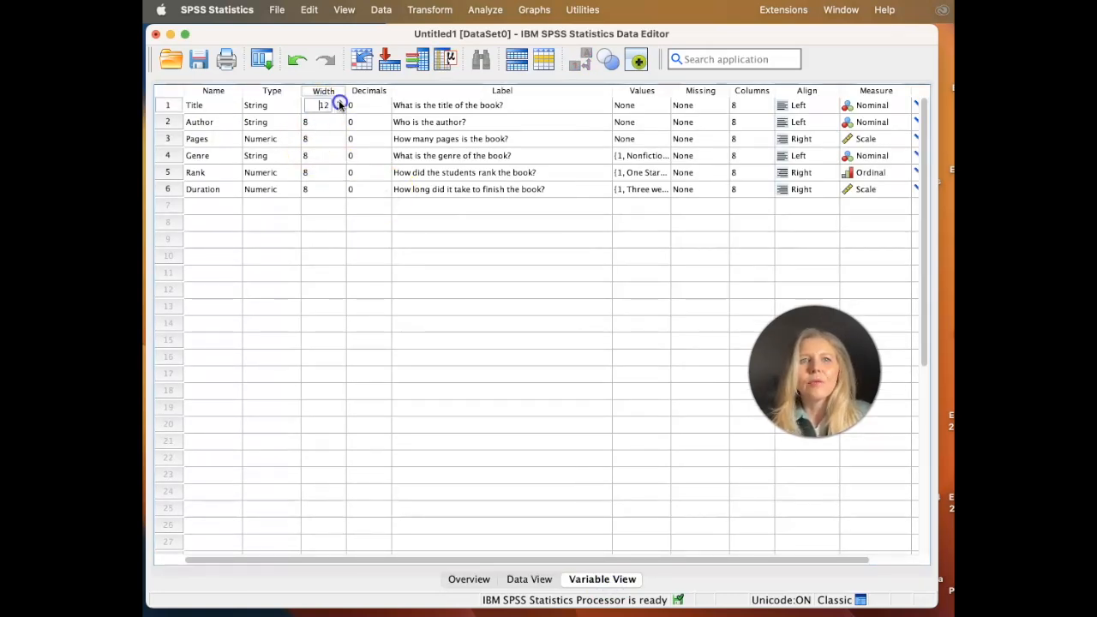
pyautogui.click(339, 102)
pyautogui.click(340, 102)
pyautogui.click(340, 102)
pyautogui.click(339, 102)
pyautogui.click(339, 102)
pyautogui.click(339, 102)
pyautogui.click(313, 290)
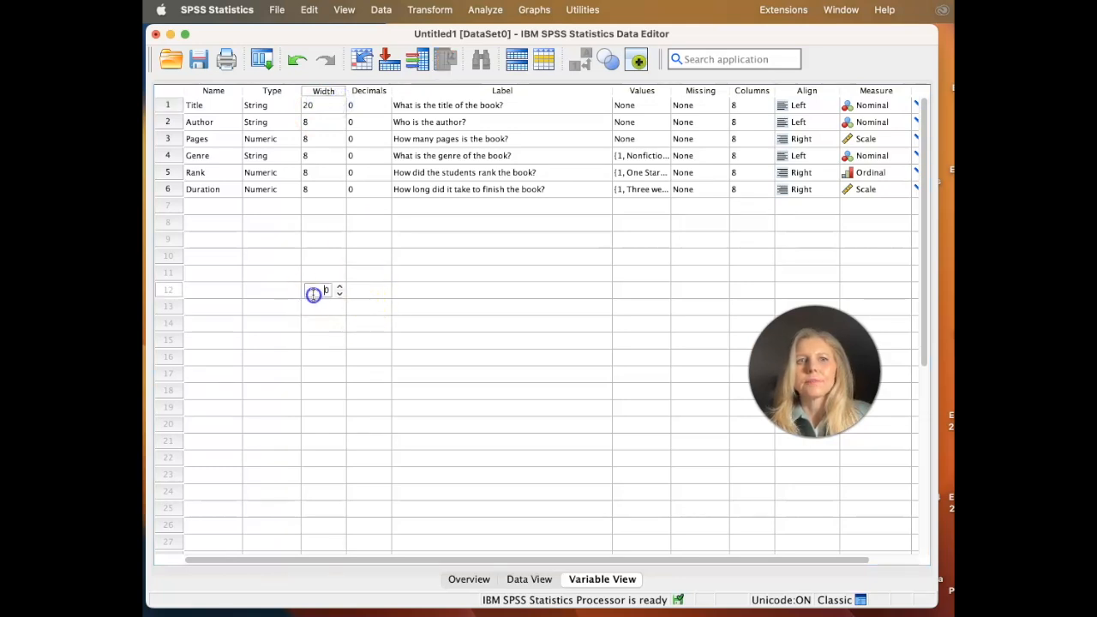
# Step: Complete the first case's title in Data View so that it reads "Charlottes Web"
pyautogui.click(529, 580)
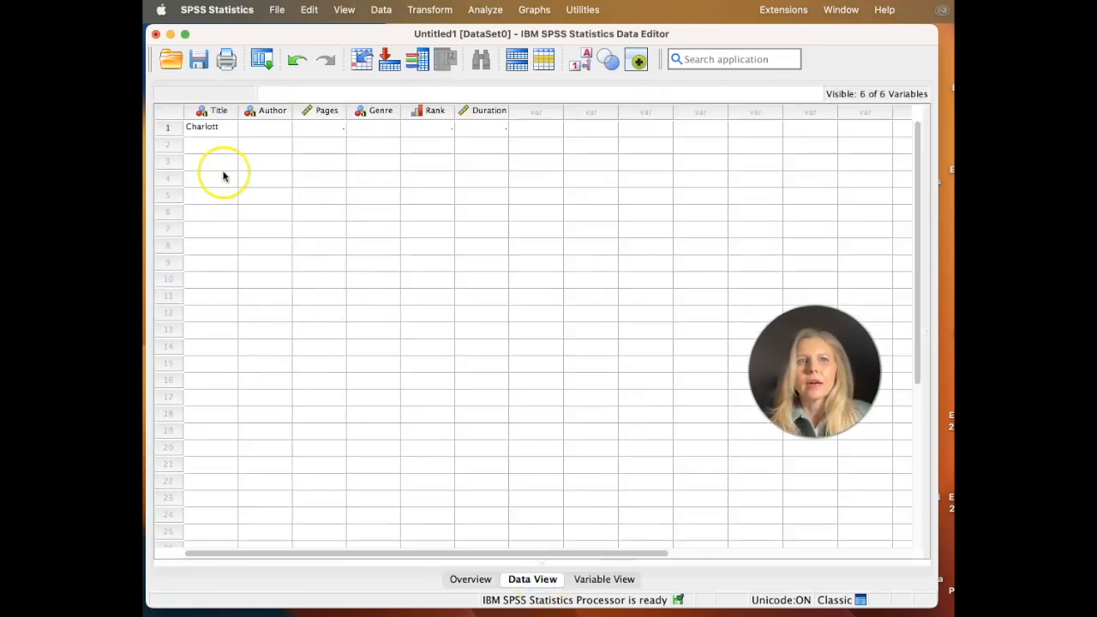
pyautogui.click(218, 130)
pyautogui.doubleClick(218, 130)
pyautogui.write('es Web')
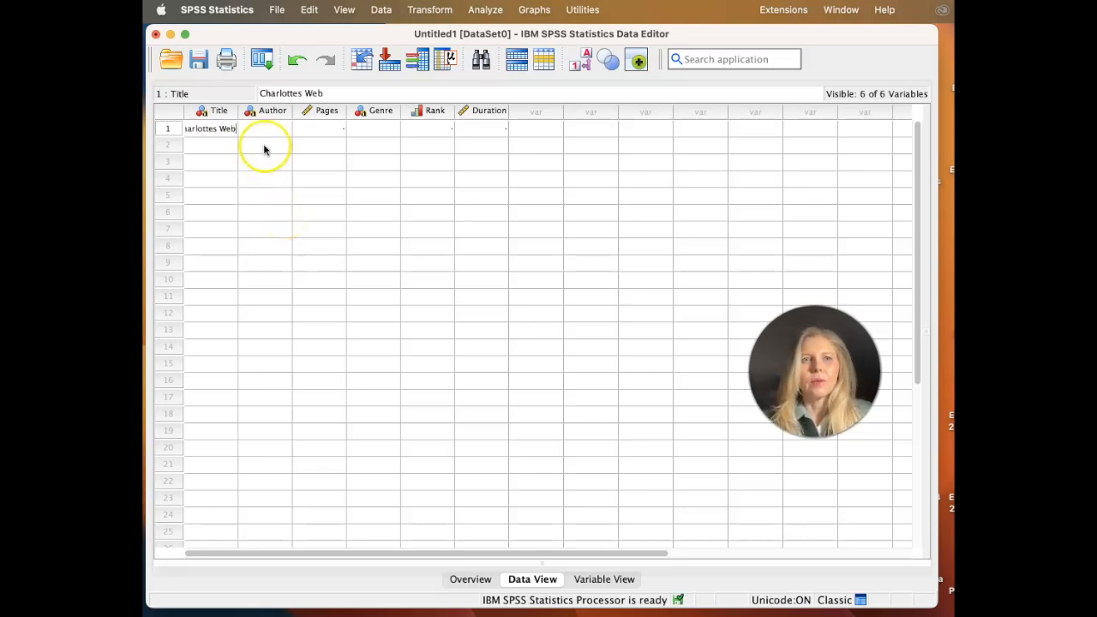
# Step: Set the width of the Author variable to 20 in Variable View and return to Data View
pyautogui.click(603, 580)
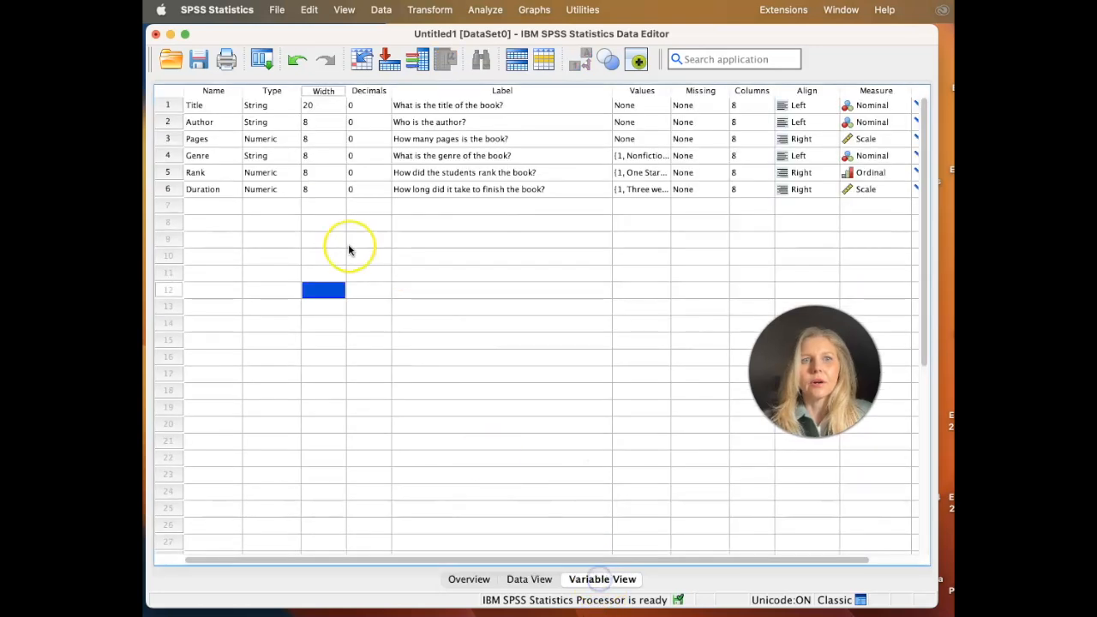
pyautogui.click(324, 122)
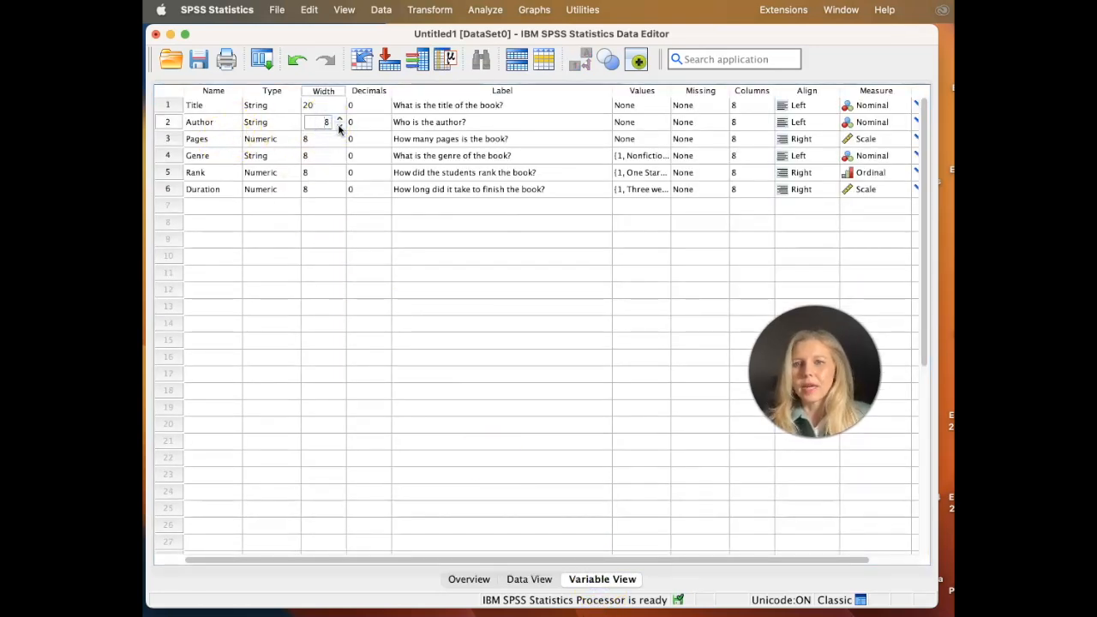
pyautogui.click(341, 123)
pyautogui.click(341, 120)
pyautogui.click(502, 339)
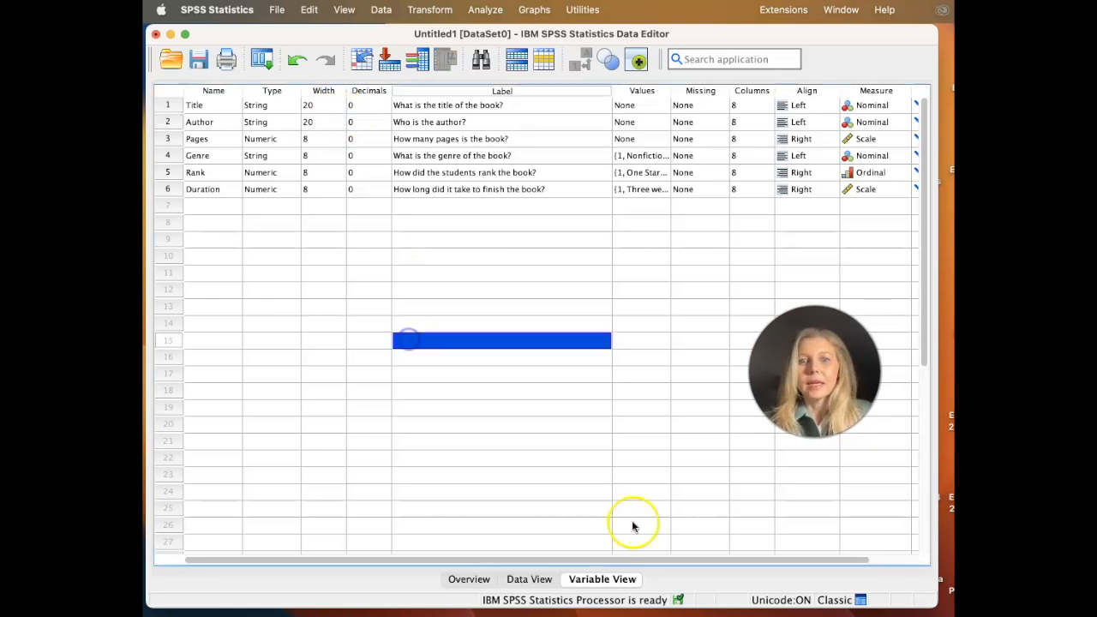
pyautogui.click(530, 578)
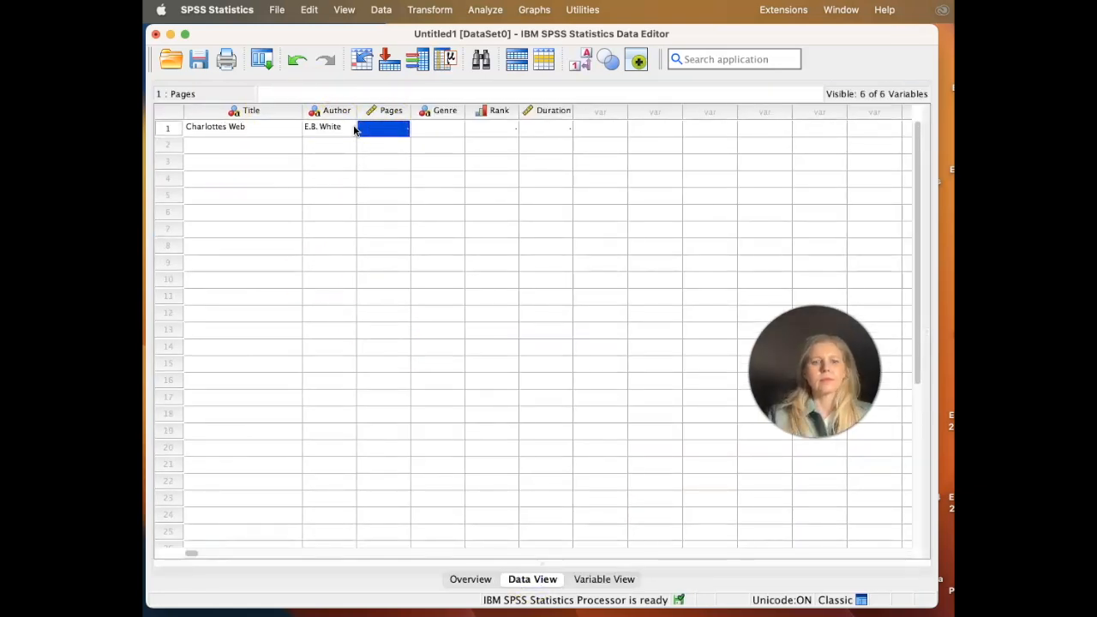
# Step: Enter 192 pages, genre 6, rank 4 and duration 4 for Charlottes Web, looking up the genre code in its value labels
pyautogui.write('192')
pyautogui.press('Tab')
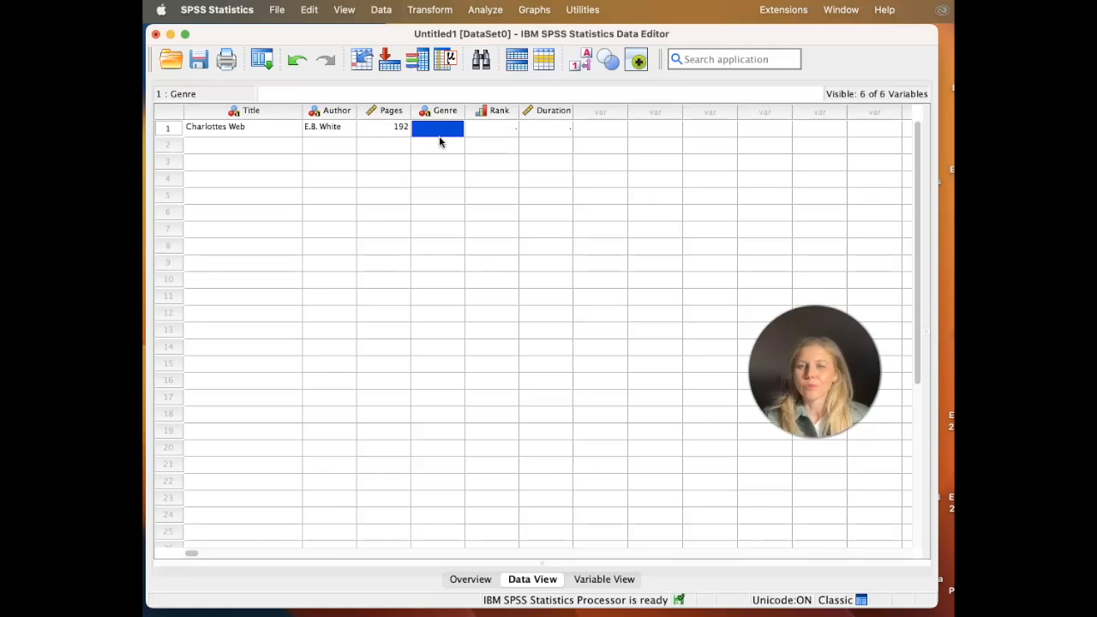
pyautogui.click(600, 579)
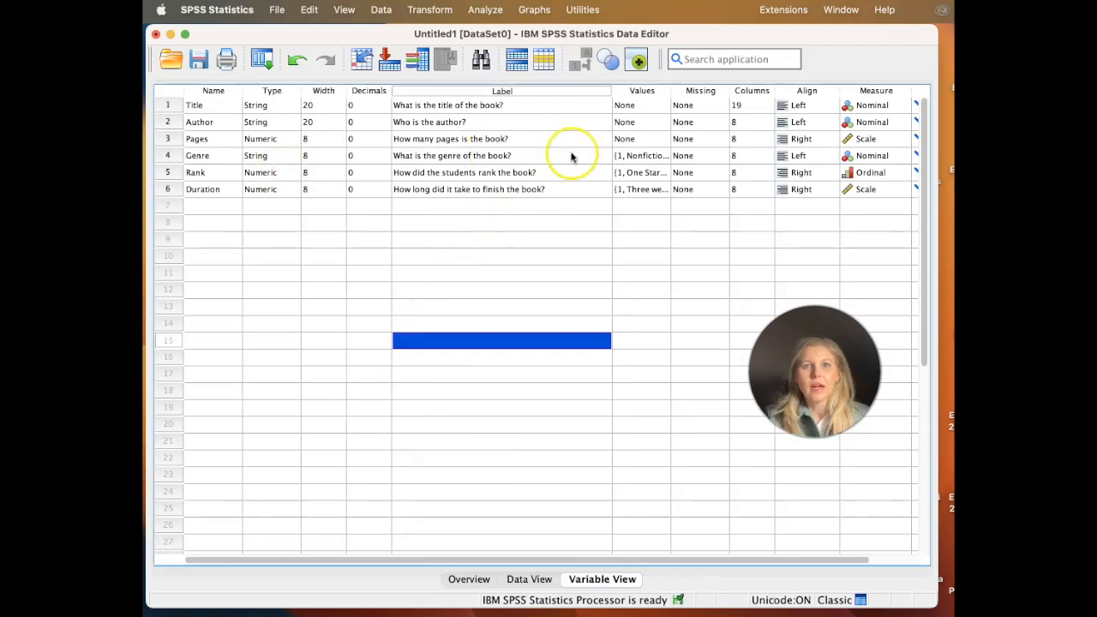
pyautogui.click(690, 155)
pyautogui.click(651, 155)
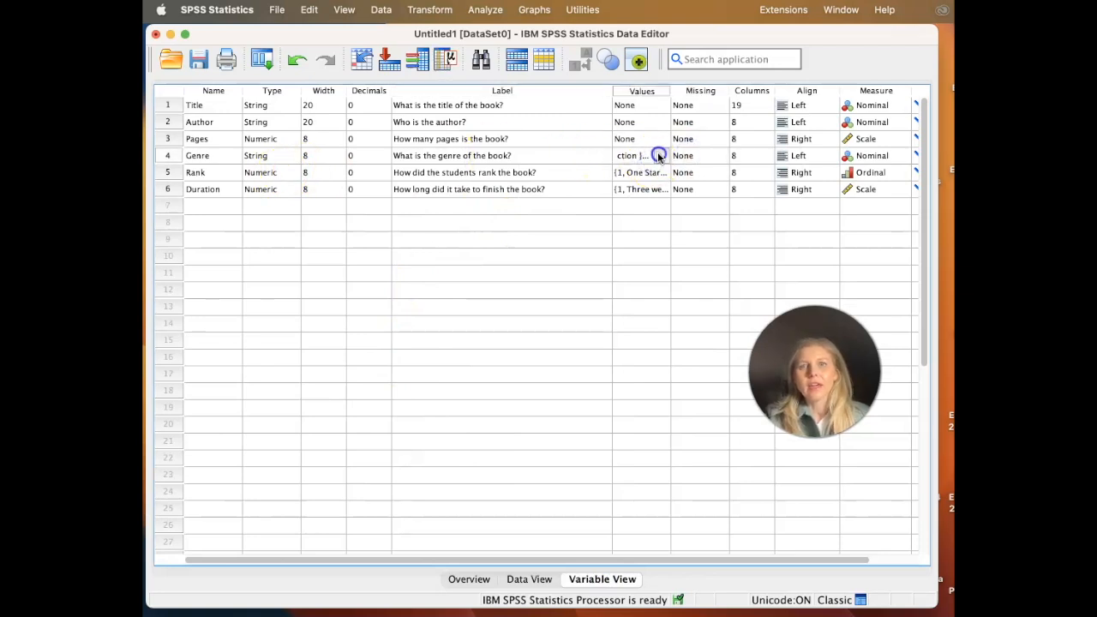
pyautogui.click(661, 155)
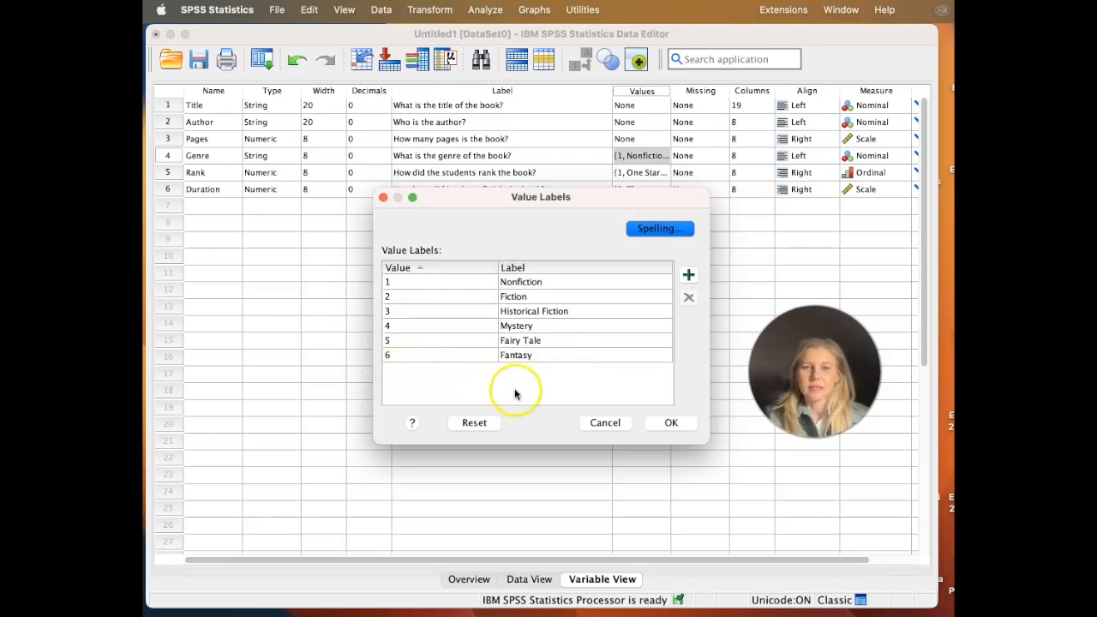
pyautogui.click(599, 426)
pyautogui.click(544, 579)
pyautogui.write('4')
pyautogui.click(545, 131)
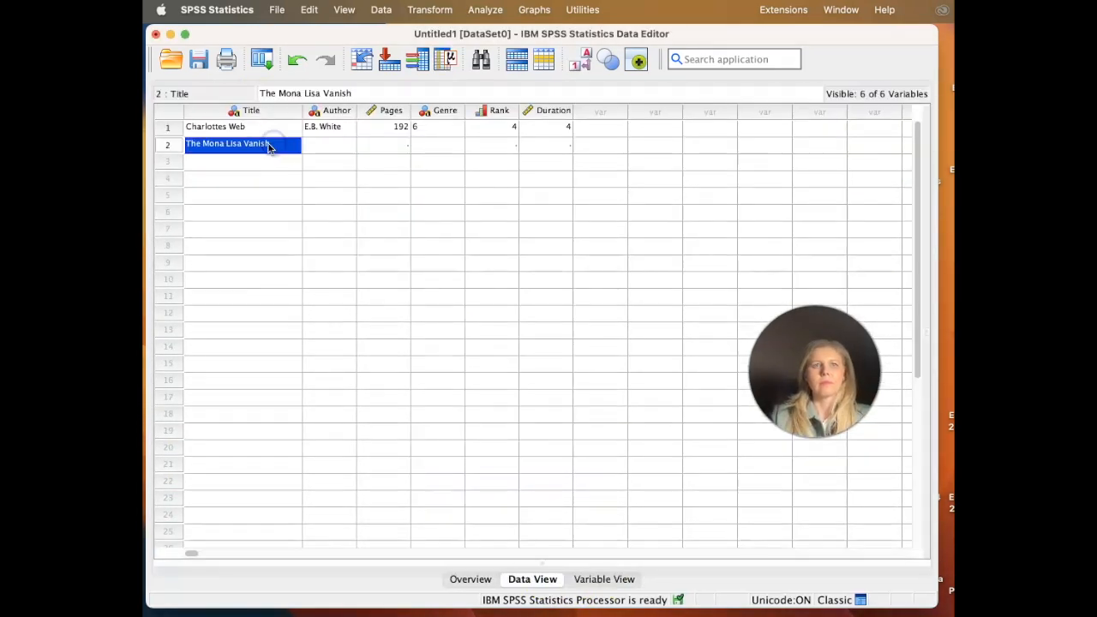
# Step: Complete the second case with title "The Mona Lisa Vanishes", author "Nicholas Day", 52 pages, genre 1, rank 5 and duration 3
pyautogui.doubleClick(268, 148)
pyautogui.write('es')
pyautogui.click(333, 149)
pyautogui.write('Nicholas Day')
pyautogui.click(384, 148)
pyautogui.write('52')
pyautogui.click(426, 151)
pyautogui.write('1')
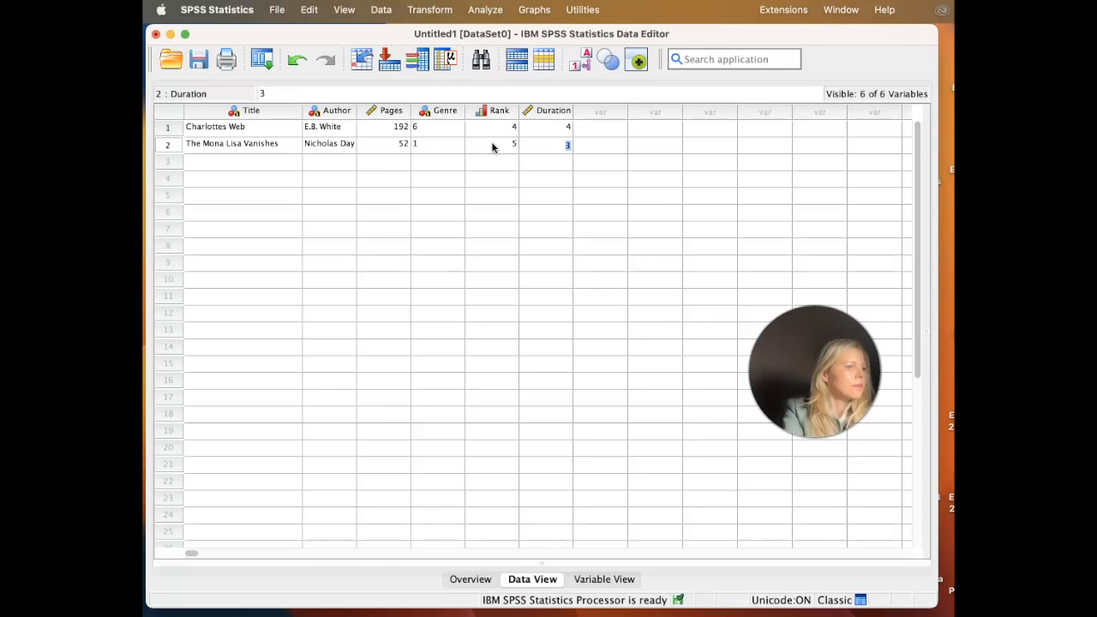
# Step: Enter case 3 as "The Princess and the Goblin", "George McDonald", 235 pages, genre 5, rank 4, duration 6, and set case 2's pages to 252
pyautogui.click(265, 163)
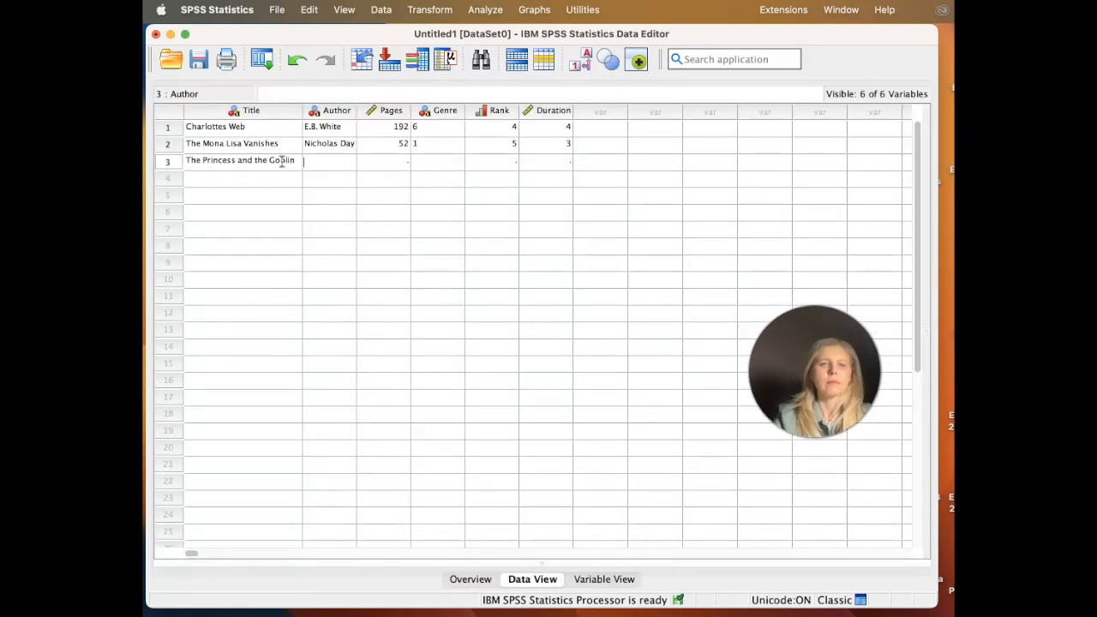
pyautogui.write('George McDonald')
pyautogui.click(396, 163)
pyautogui.write('235')
pyautogui.click(399, 146)
pyautogui.write('252')
pyautogui.click(438, 163)
pyautogui.write('5')
pyautogui.click(493, 162)
# Step: Enter the fourth case: title "The Westing Game", author "Ellen Raskin", 182 pages, genre 4, rank 5 and duration 4
pyautogui.write('Westing Game')
pyautogui.press('Tab')
pyautogui.write('Ellen Raskin')
pyautogui.press('Tab')
pyautogui.write('182')
pyautogui.press('Tab')
pyautogui.write('4')
pyautogui.press('Tab')
# Step: Enter the fifth case: title "The Scandalous Sisterhood of", author "Julie Berry", 345 pages, genre 4, rank 2 and duration 6
pyautogui.write('lous Sisterhood of')
pyautogui.click(329, 195)
pyautogui.write('Julie Berry')
pyautogui.click(402, 194)
pyautogui.write('345')
pyautogui.click(440, 199)
pyautogui.write('4')
pyautogui.press('Tab')
# Step: Enter the sixth case: title "The Hero Two Doors Down", author "Sharon Robinson", 191 pages, genre 3, rank 5 and duration 2
pyautogui.write('The Hero Two Doors Down')
pyautogui.press('Tab')
pyautogui.write('Sharon Robinson')
pyautogui.press('Tab')
pyautogui.write('191')
pyautogui.click(436, 213)
pyautogui.write('3')
pyautogui.click(492, 214)
# Step: Enter the seventh case: title "Sherlock Holmes: A Study in ..", author "Stephanie Baudet", 191 pages, genre 4, rank 4 and duration 3
pyautogui.click(225, 230)
pyautogui.write('Sherlock Holmes: A Study in Scarlet')
pyautogui.press('Tab')
pyautogui.write('Stephanie')
pyautogui.press('Tab')
pyautogui.write('191\t4')
pyautogui.click(502, 233)
pyautogui.write('4')
pyautogui.press('Tab')
pyautogui.write('3')
# Step: Enter the eighth case: title "Cilla Lee-Jenkins Future Author", author "Susan Tan", 238 pages, genre 2, rank 5 and duration 5
pyautogui.click(257, 243)
pyautogui.write('Cilla Lee-Jenkins Future Autho')
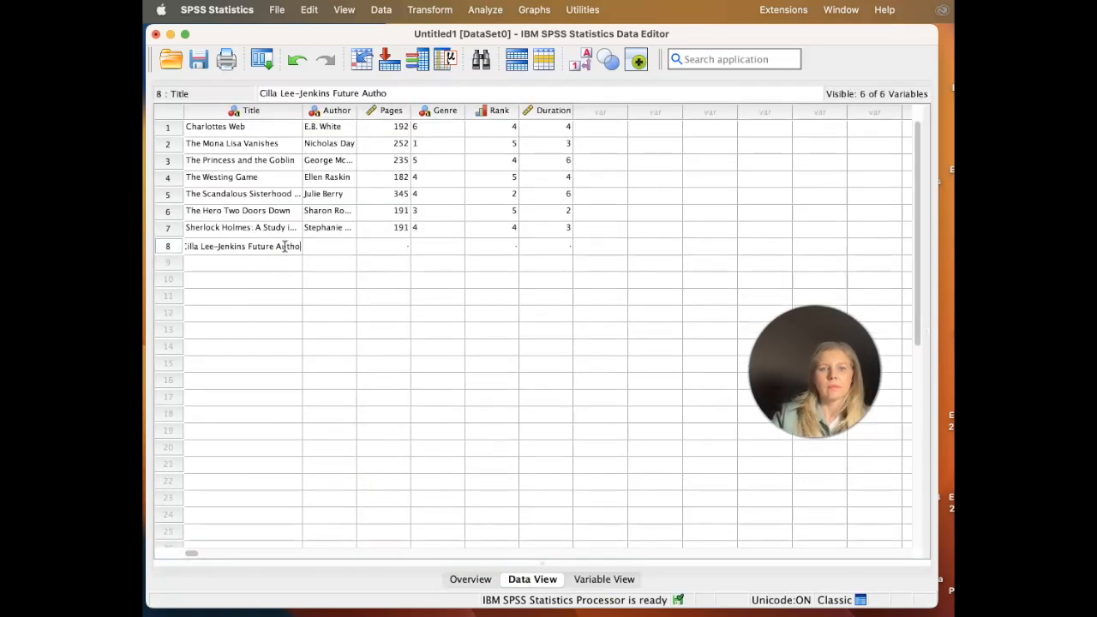
pyautogui.write('r Extraordinaire\tSusan Tan')
pyautogui.click(382, 249)
pyautogui.write('238\t2')
pyautogui.click(485, 247)
pyautogui.write('5\t5')
# Step: Enter the ninth case: title "One Crazy Summer", author "Rita Williams-Garcia", 162 pages, genre 3, rank 5 and duration 3
pyautogui.click(262, 266)
pyautogui.write('One Crazy Summer')
pyautogui.click(331, 266)
pyautogui.write('Rita Williams-Garcia')
pyautogui.press('Tab')
pyautogui.write('162')
pyautogui.click(438, 265)
pyautogui.write('3\t5\t3')
pyautogui.click(283, 280)
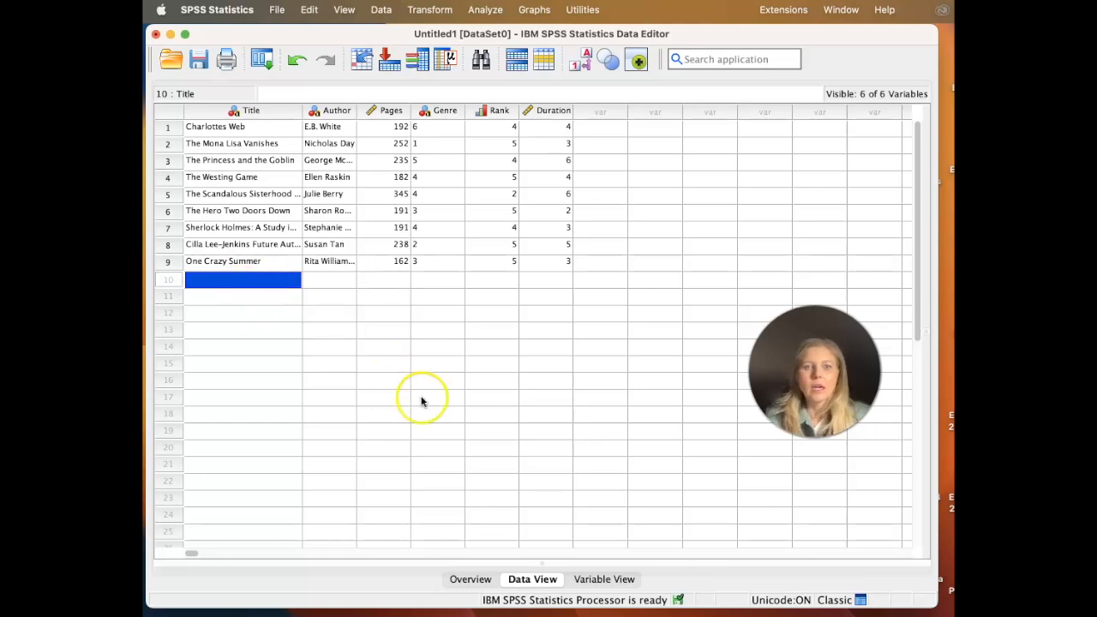
# Step: Add the value label "Did not finish" for the value -3 to the Rank variable in Variable View
pyautogui.click(631, 580)
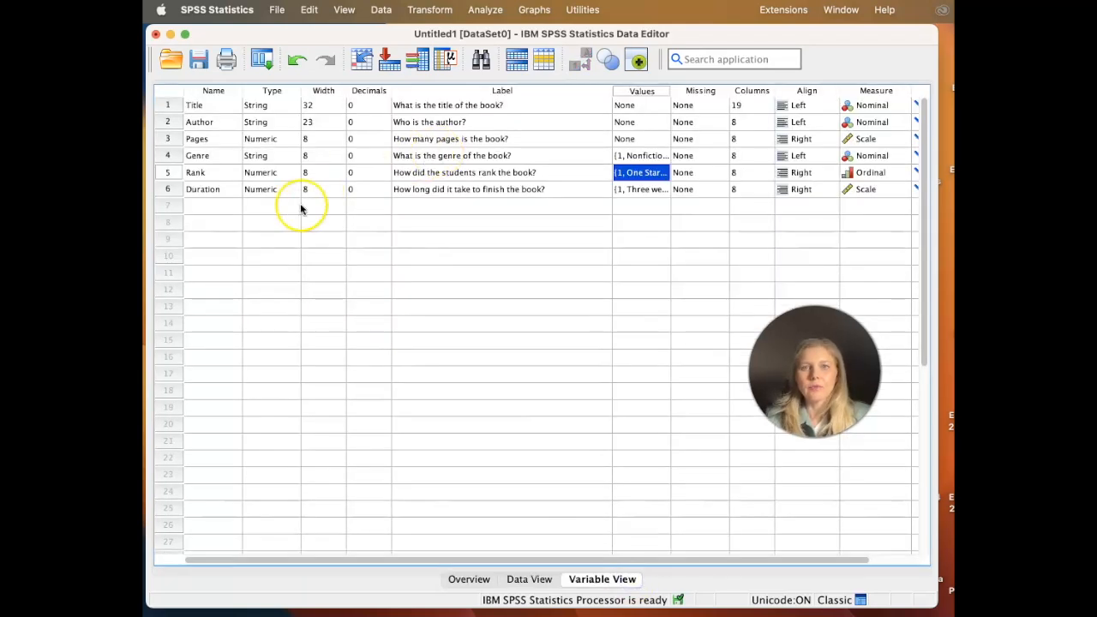
pyautogui.click(649, 174)
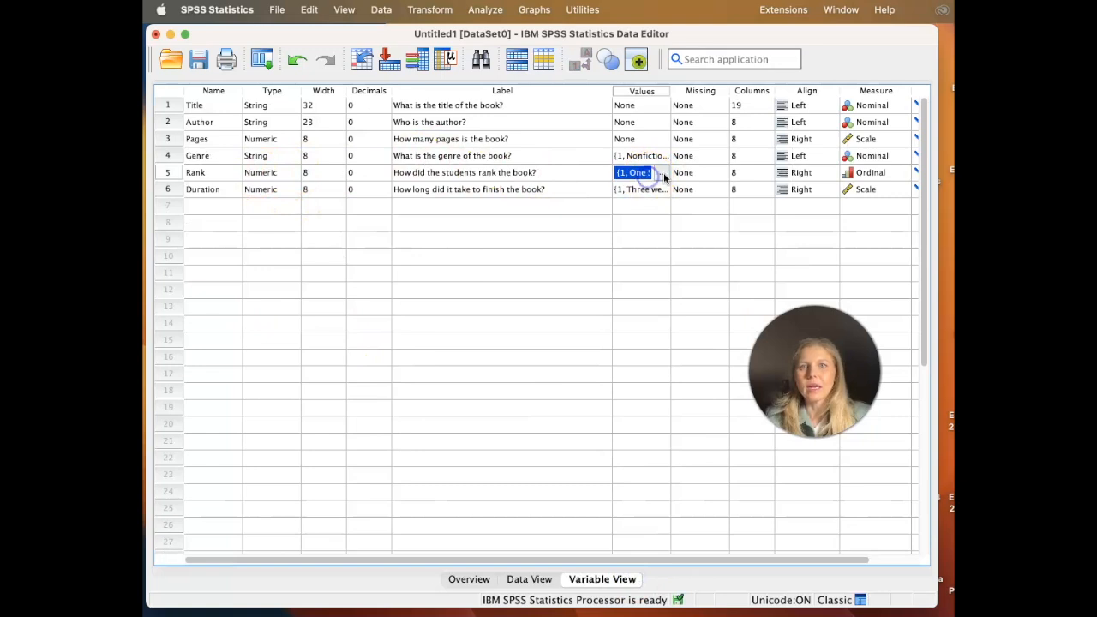
pyautogui.click(661, 173)
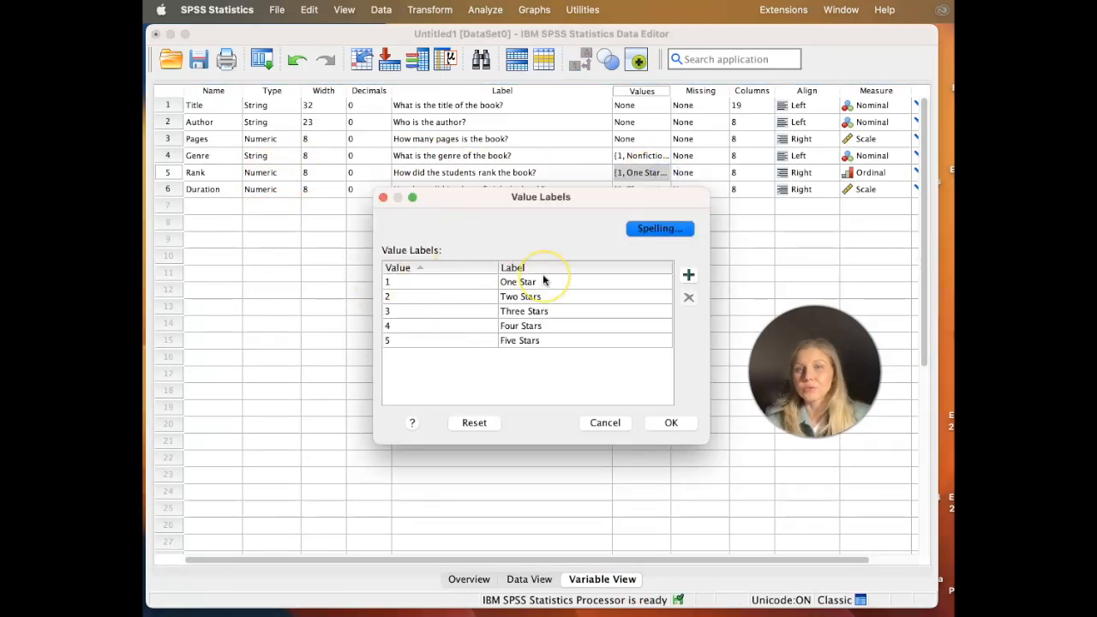
pyautogui.click(689, 276)
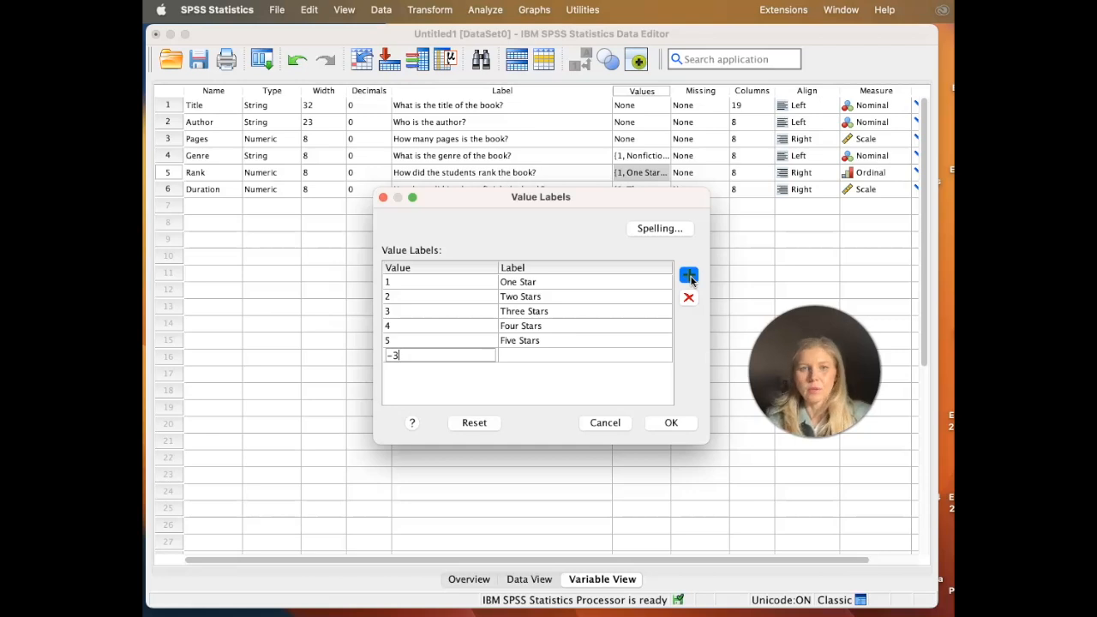
pyautogui.write('-3')
pyautogui.click(581, 355)
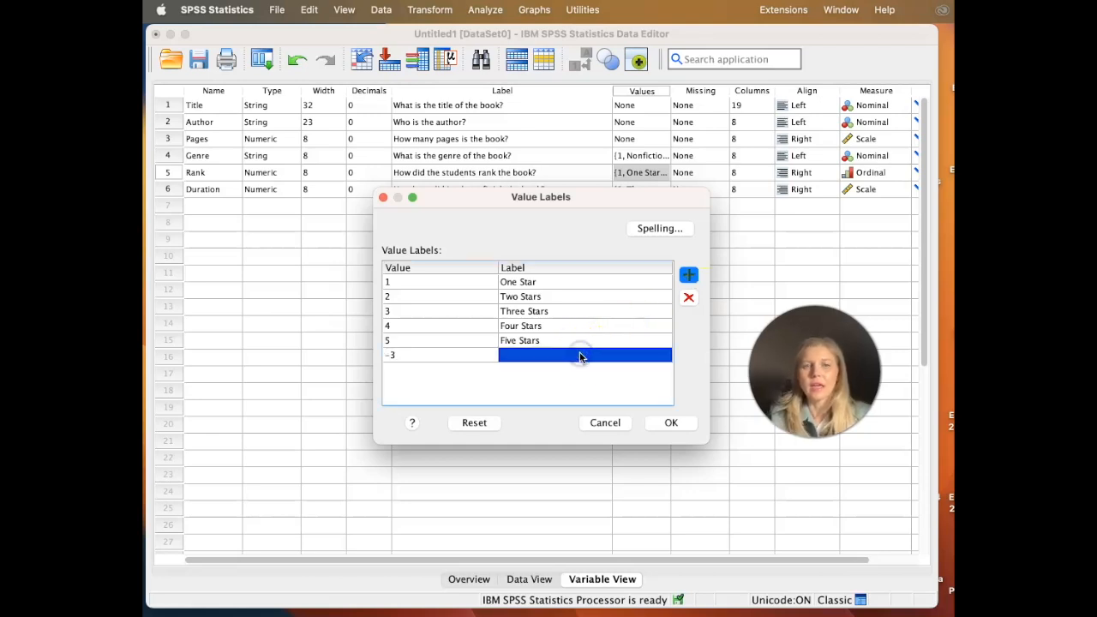
pyautogui.write('Did not finish')
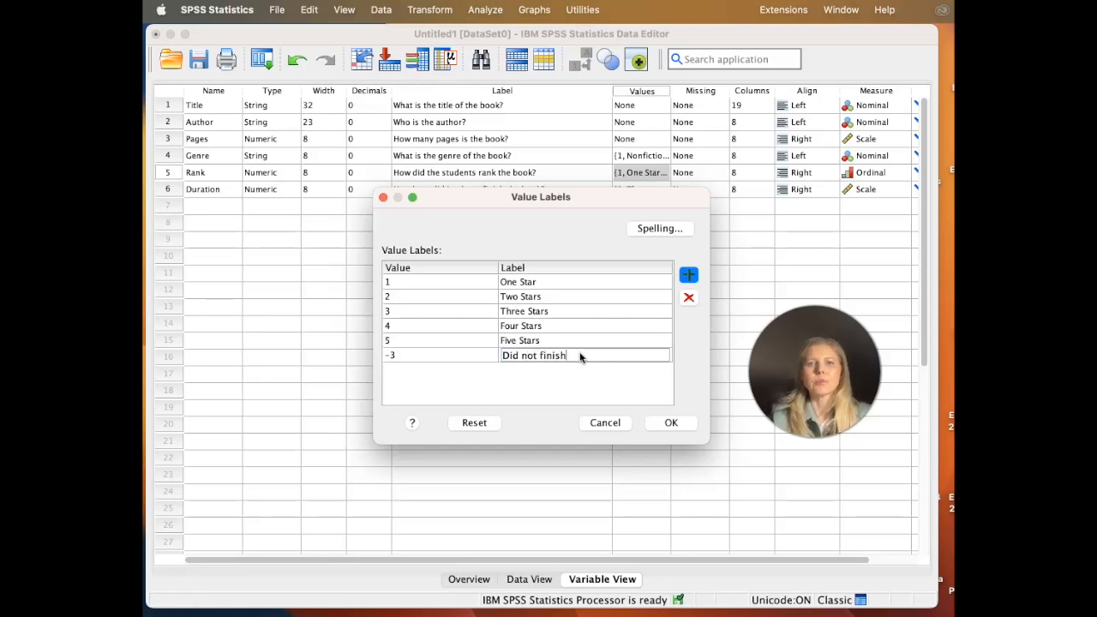
pyautogui.click(658, 422)
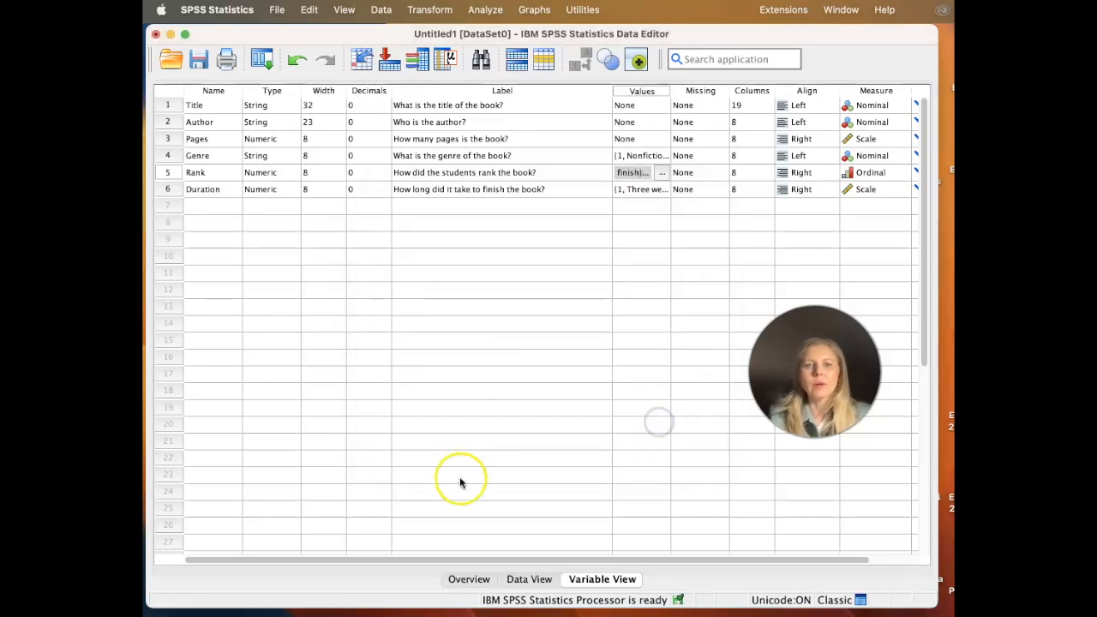
# Step: Start the tenth case in Data View with title "The Goose Girl", author "Shannon Hale", 383 pages and genre 5
pyautogui.click(529, 579)
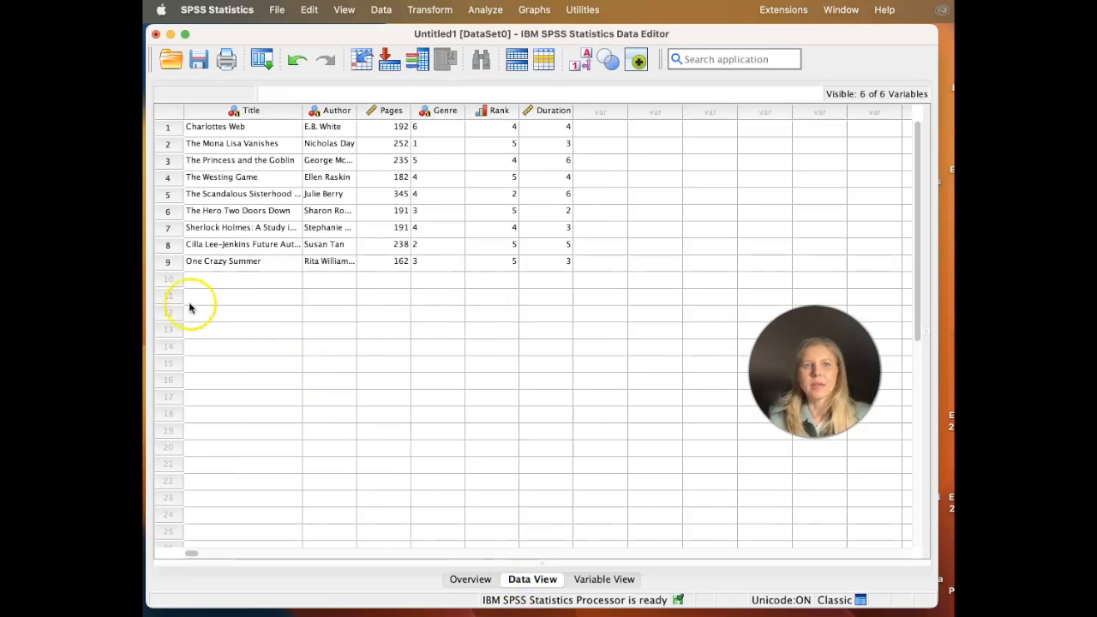
pyautogui.click(221, 280)
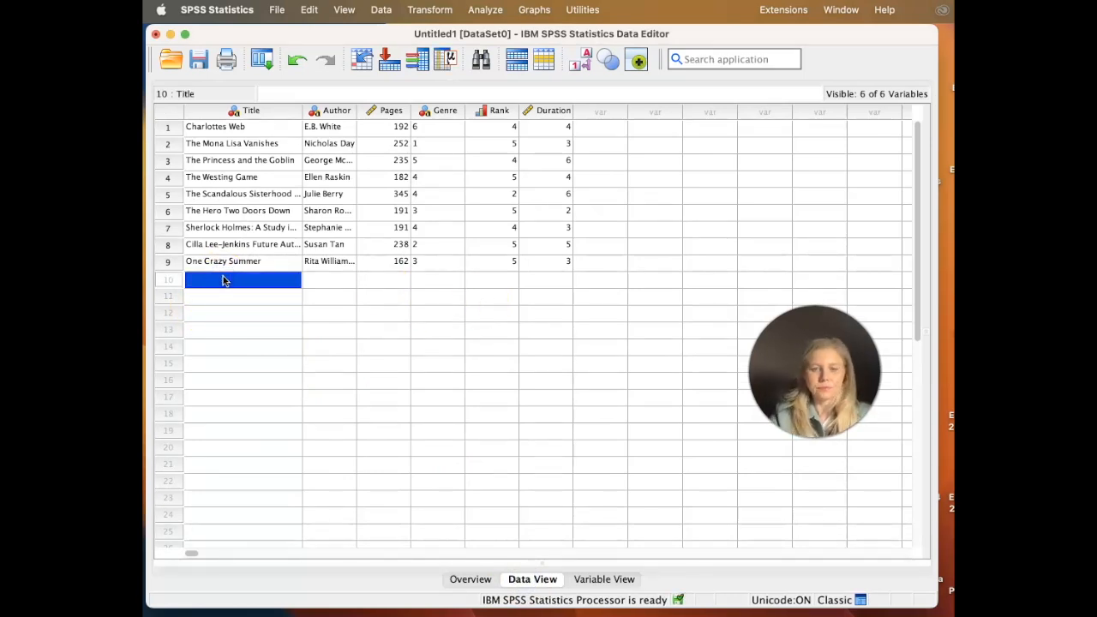
pyautogui.write('The Goose Girl')
pyautogui.press('Tab')
pyautogui.write('Shannon Hale')
pyautogui.press('Tab')
pyautogui.write('383')
pyautogui.press('Tab')
pyautogui.write('5')
pyautogui.press('Tab')
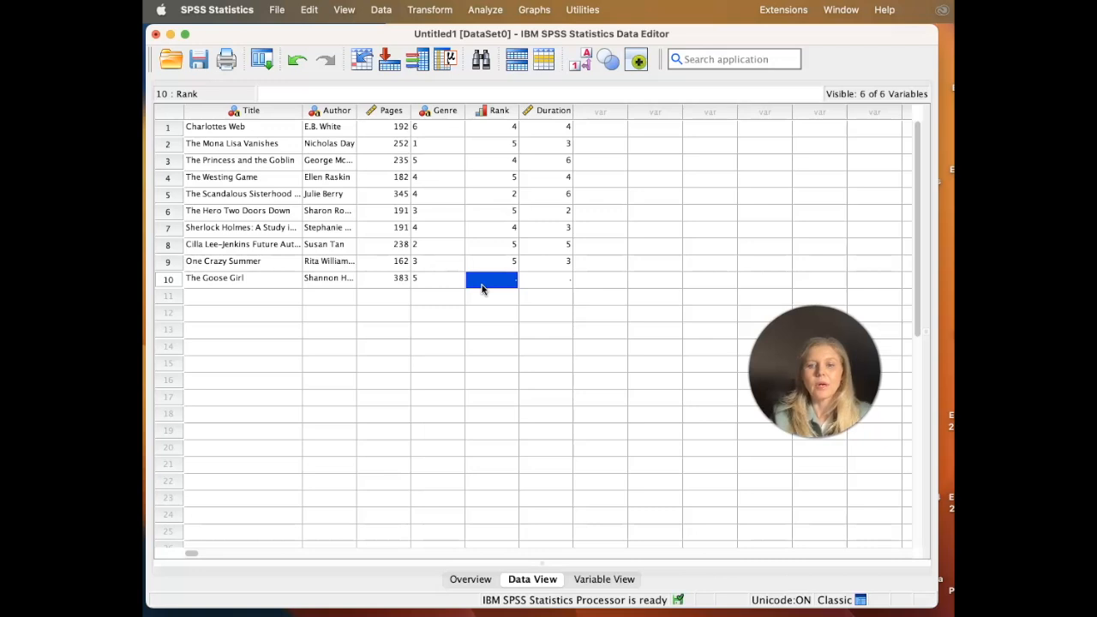
# Step: Complete The Goose Girl's case with rank -3 and duration 0
pyautogui.write('3')
pyautogui.click(541, 282)
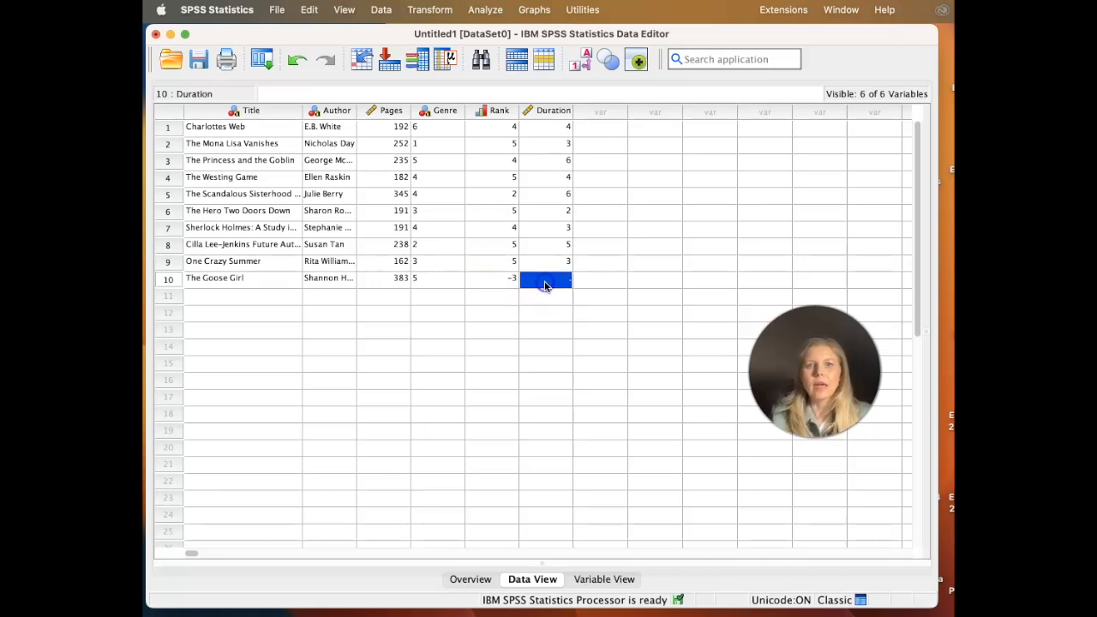
pyautogui.write('0')
pyautogui.click(575, 302)
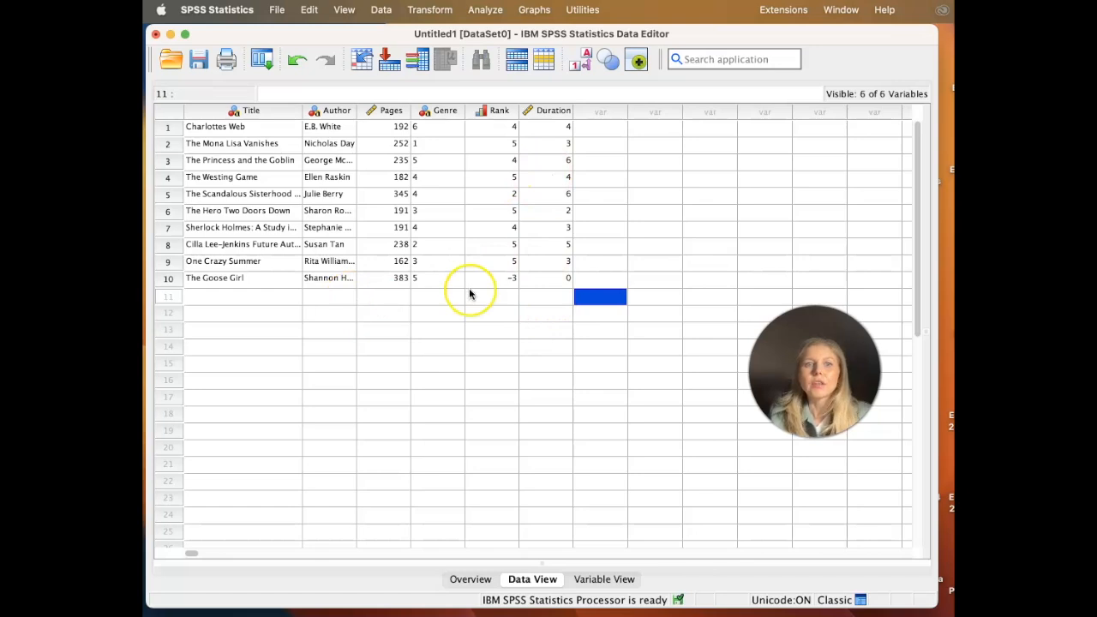
# Step: Display the value labels in Data View and widen the Title, Author, Genre and Rank columns to fit their text
pyautogui.click(588, 66)
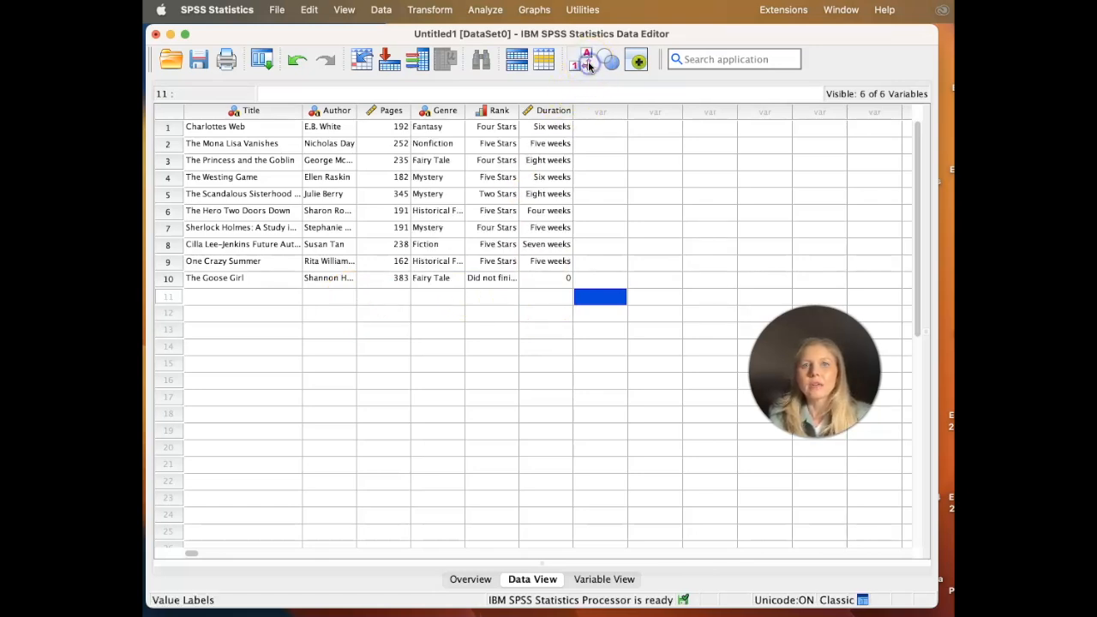
pyautogui.moveTo(302, 110); pyautogui.dragTo(489, 111)
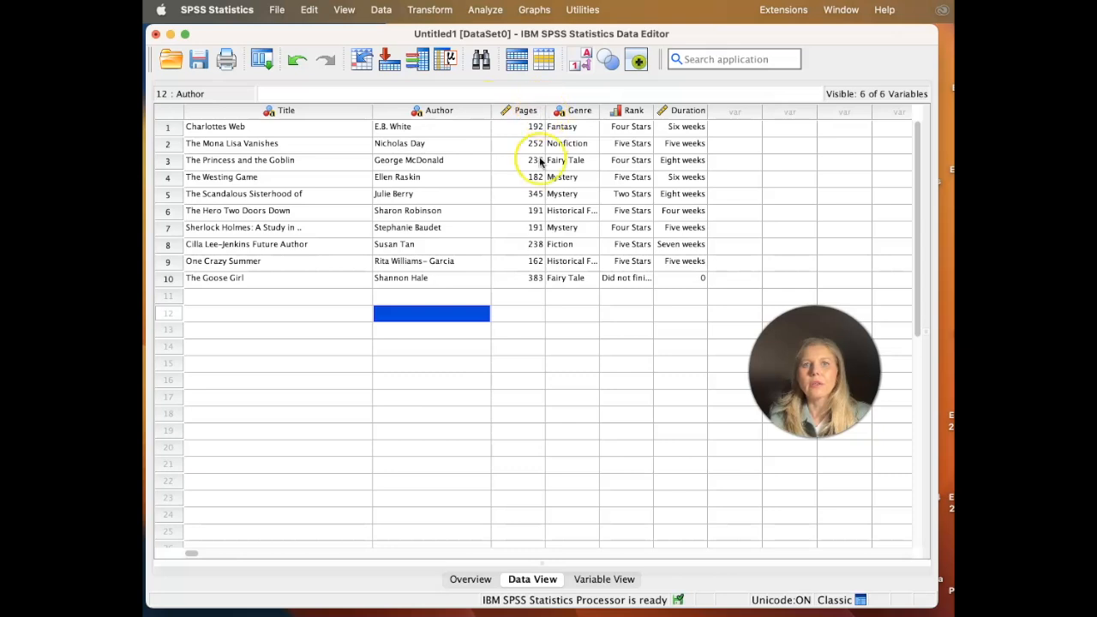
pyautogui.moveTo(599, 110); pyautogui.dragTo(664, 110)
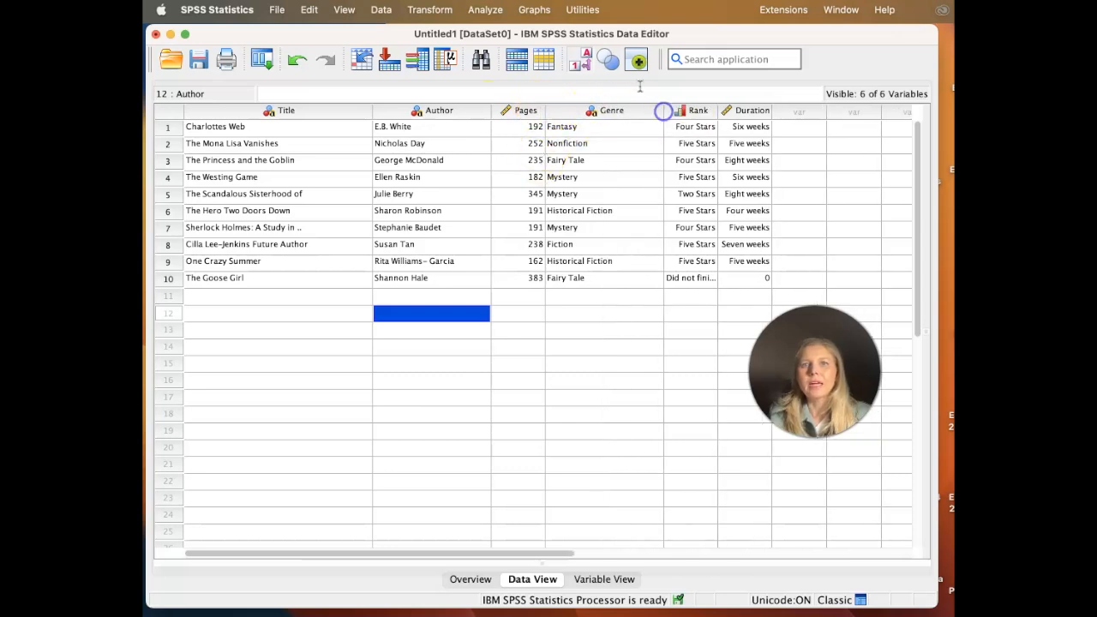
pyautogui.click(587, 61)
pyautogui.click(587, 61)
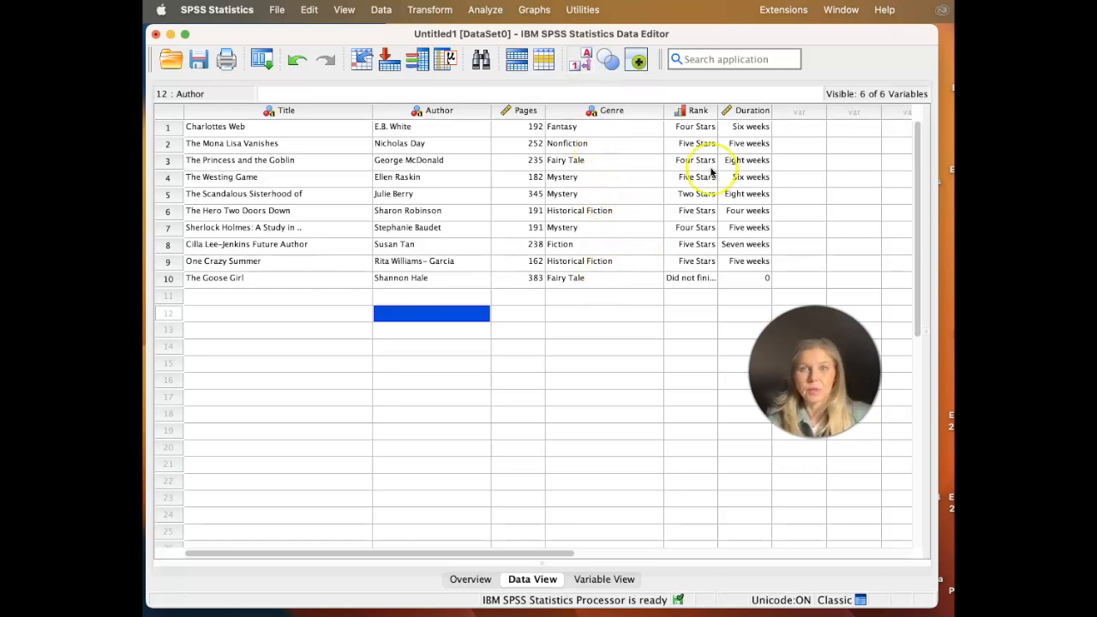
pyautogui.moveTo(717, 110); pyautogui.dragTo(760, 110)
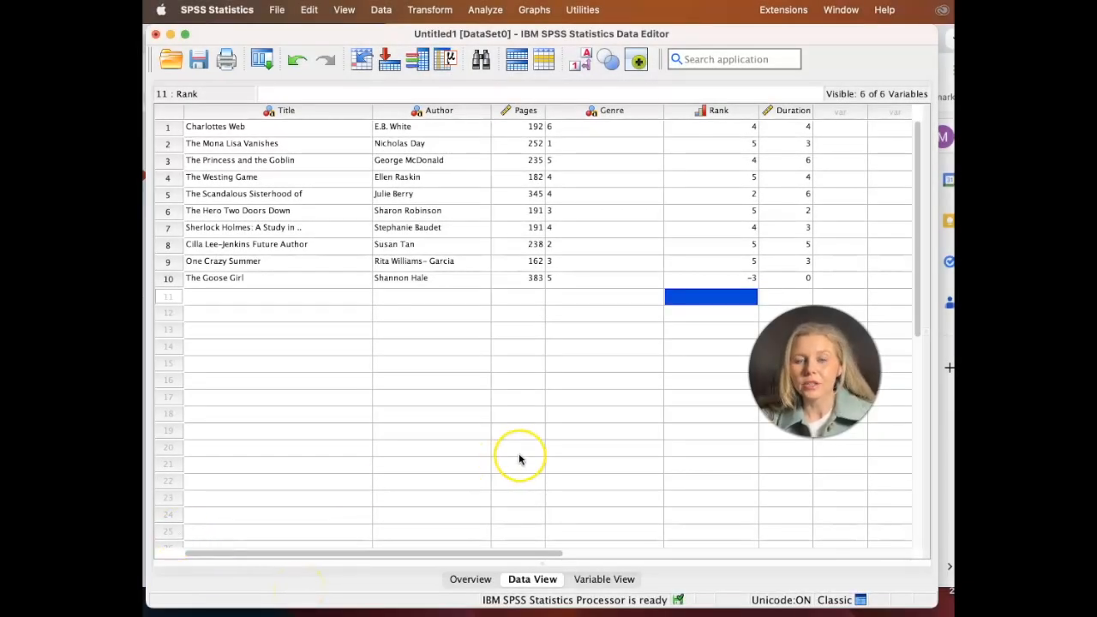
# Step: Set the page count of The Goose Girl to 100
pyautogui.click(536, 278)
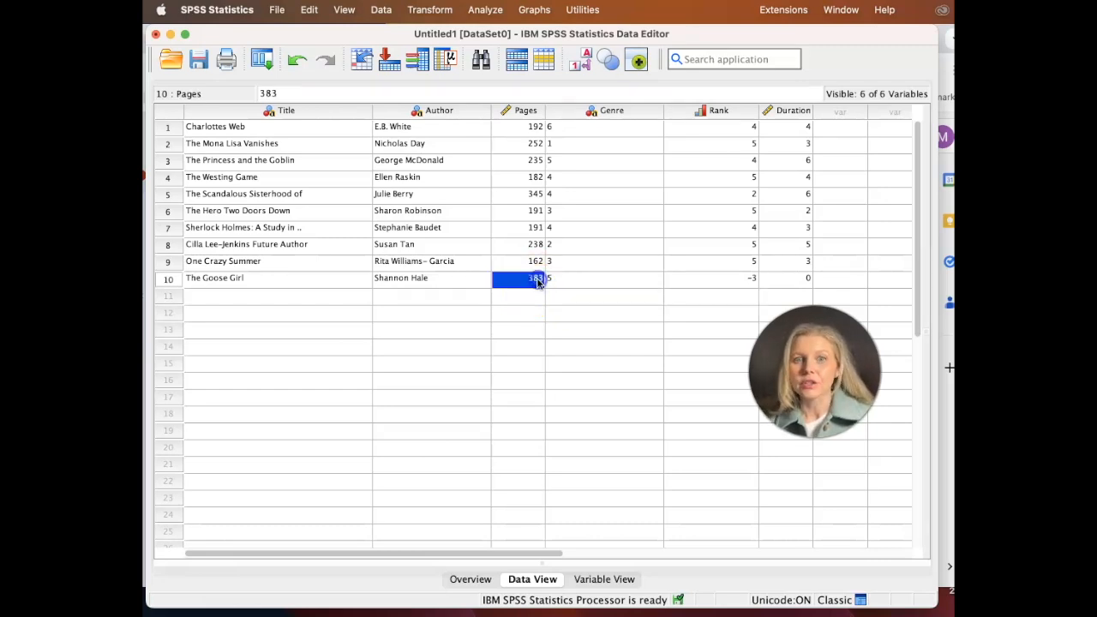
pyautogui.write('00')
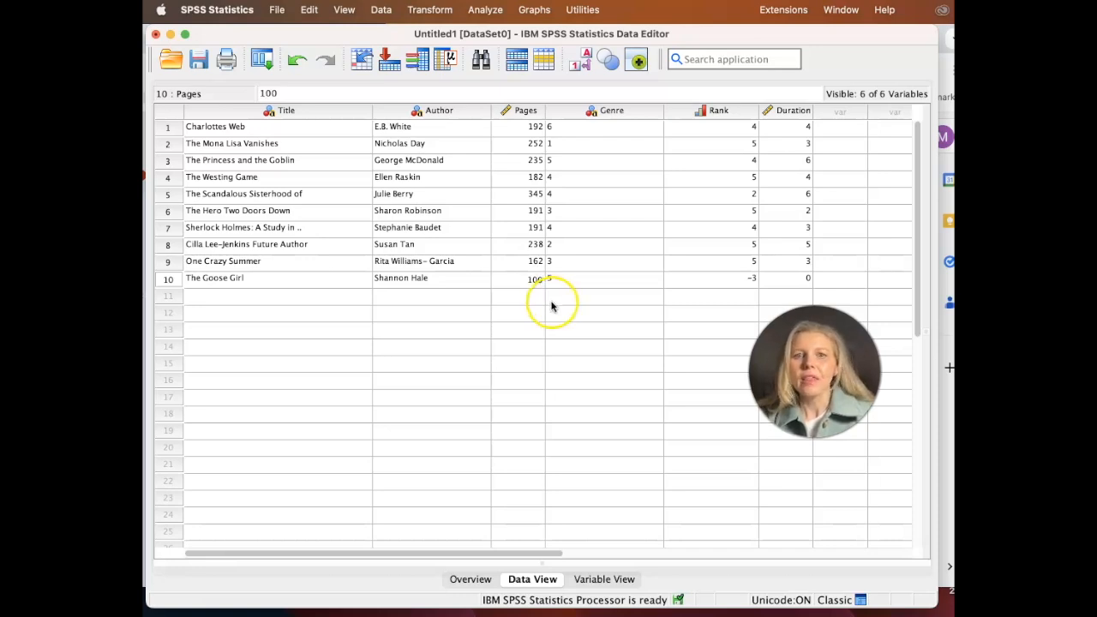
pyautogui.click(541, 314)
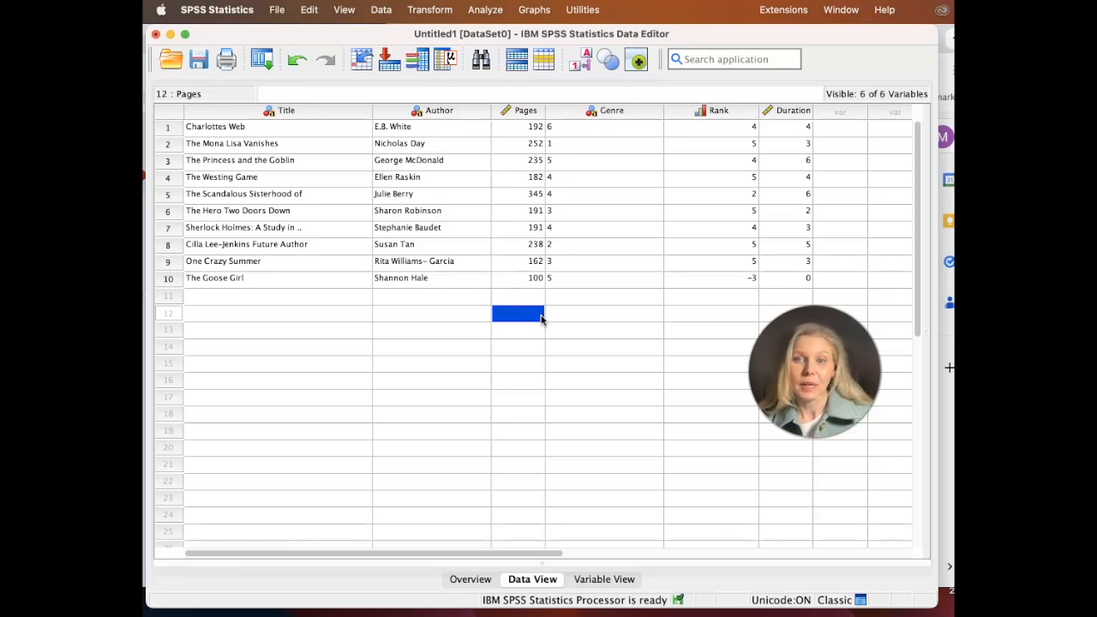
# Step: Set the duration of The Goose Girl to 1 and display value labels instead of codes in Data View
pyautogui.click(805, 280)
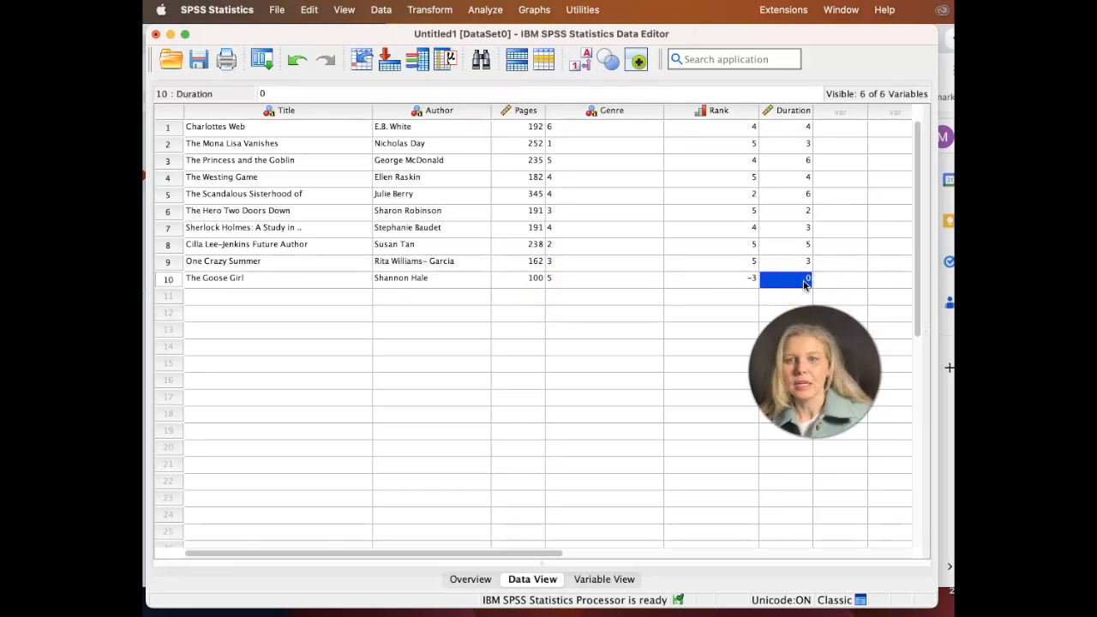
pyautogui.write('1')
pyautogui.click(779, 296)
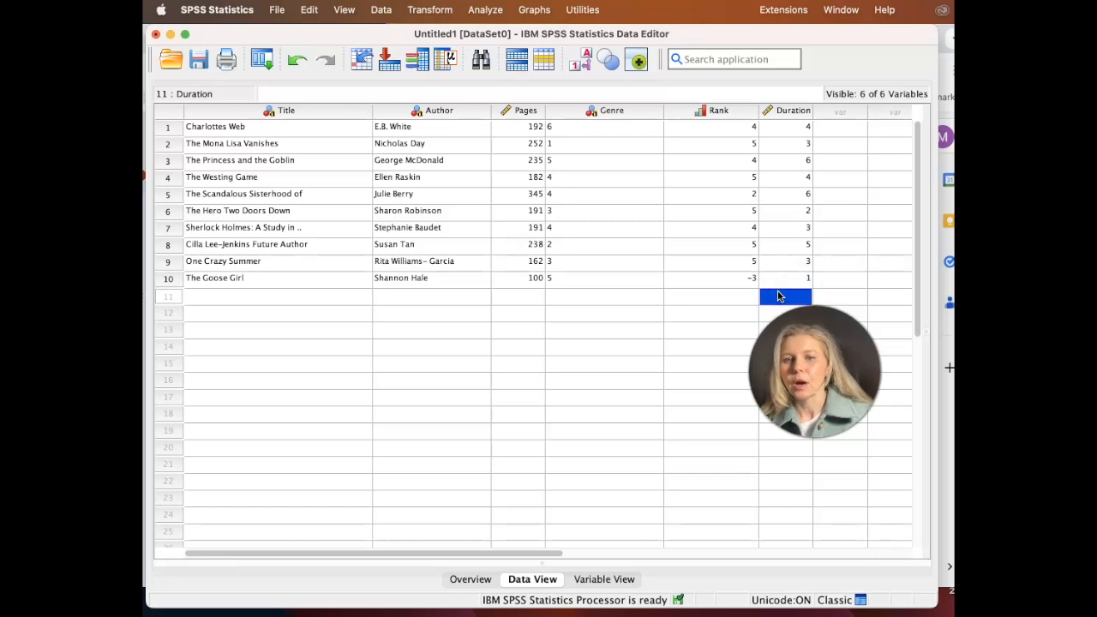
pyautogui.click(586, 59)
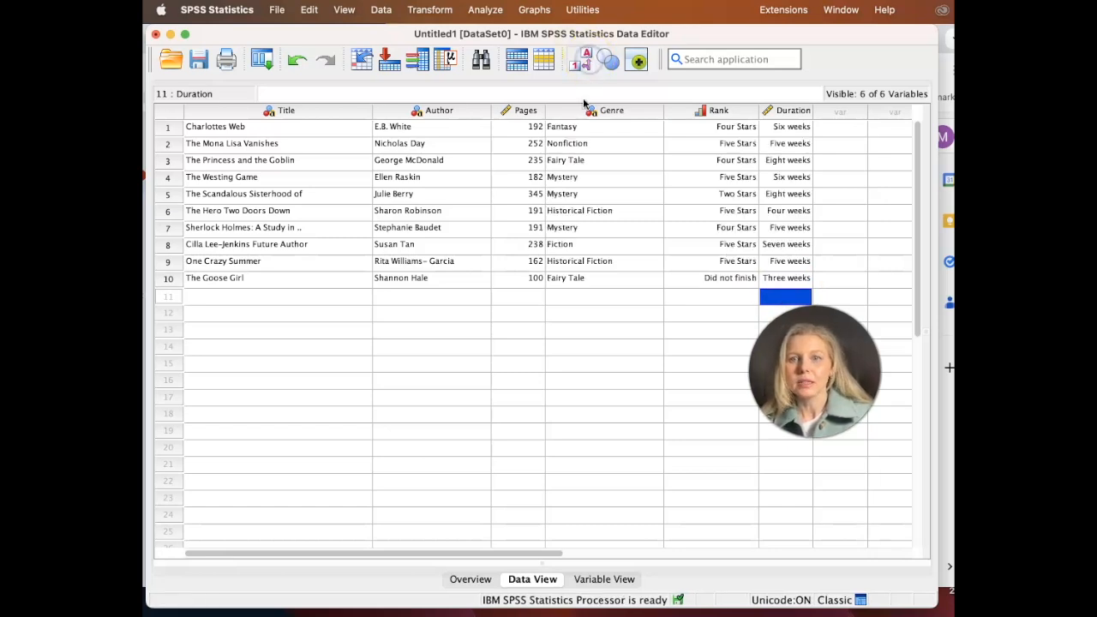